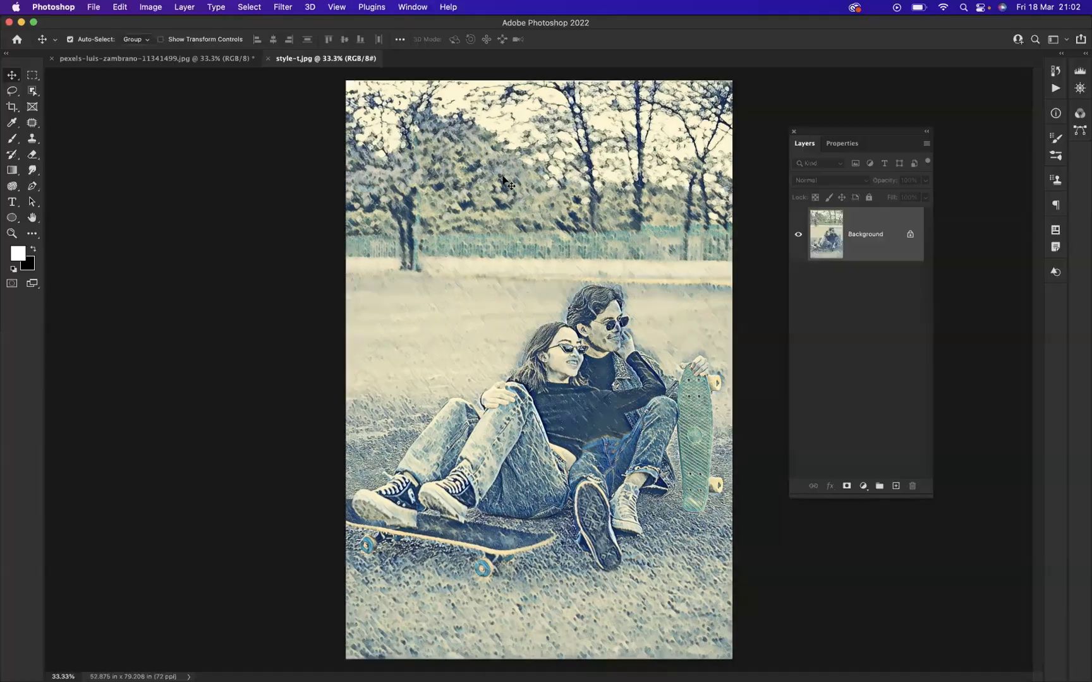
Switch back to the original pexels-luis-zambrano couple photo document.
{"action": "left_click", "coordinate": [132, 59]}
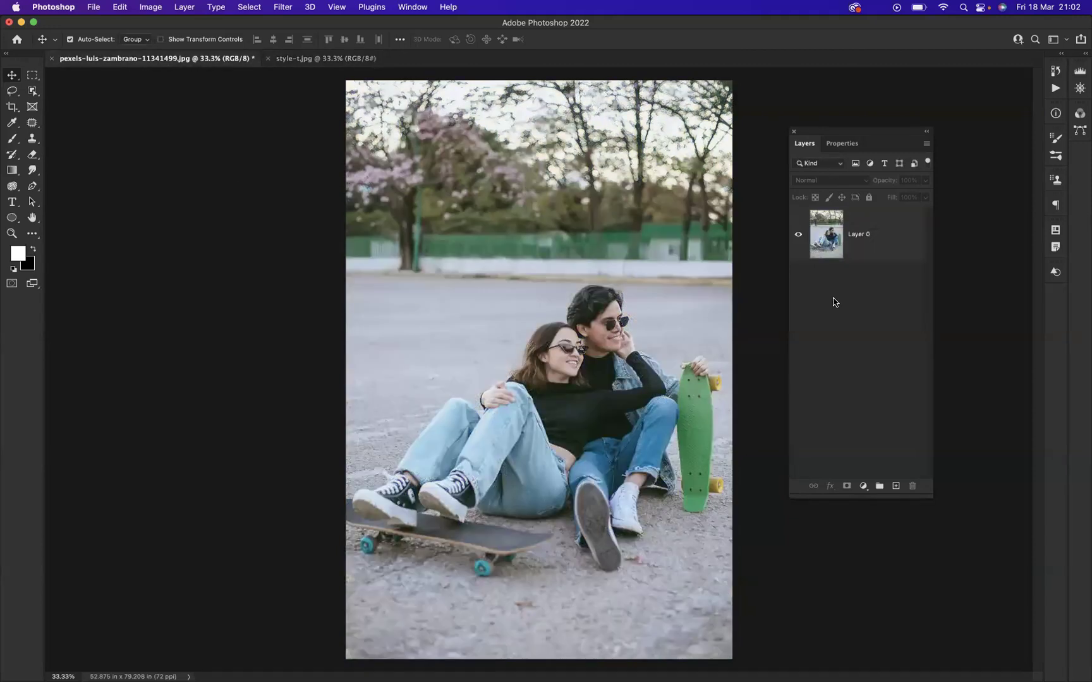
Open Filter > Neural Filters on Layer 0 of the couple photo.
{"action": "left_click", "coordinate": [872, 252]}
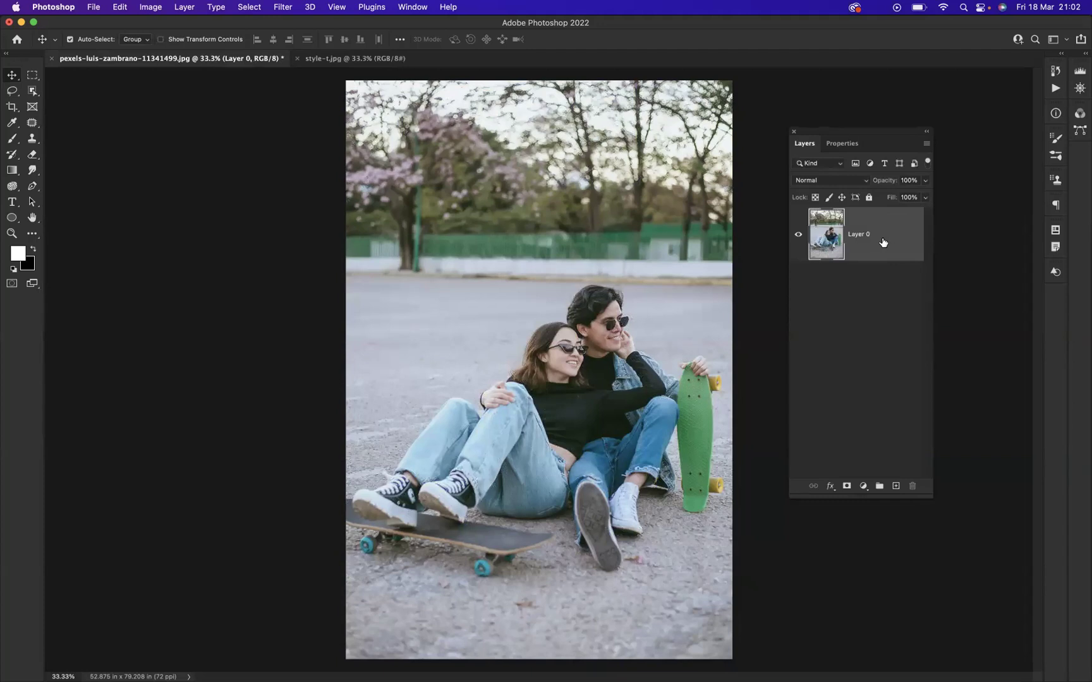
{"action": "left_click", "coordinate": [282, 7]}
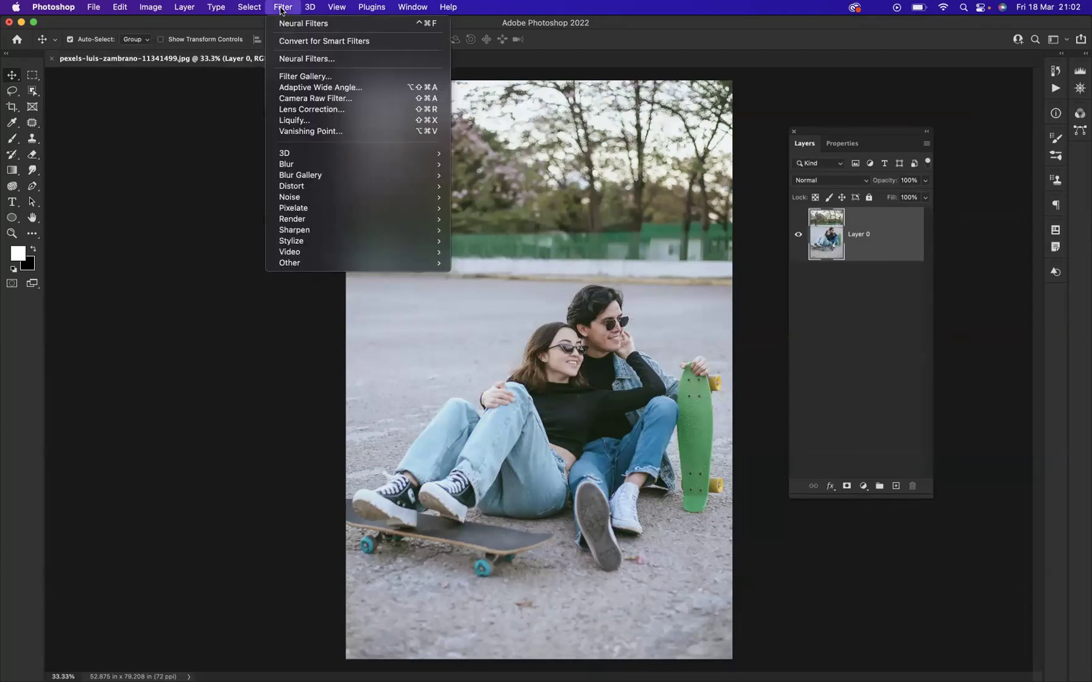
{"action": "left_click", "coordinate": [305, 62]}
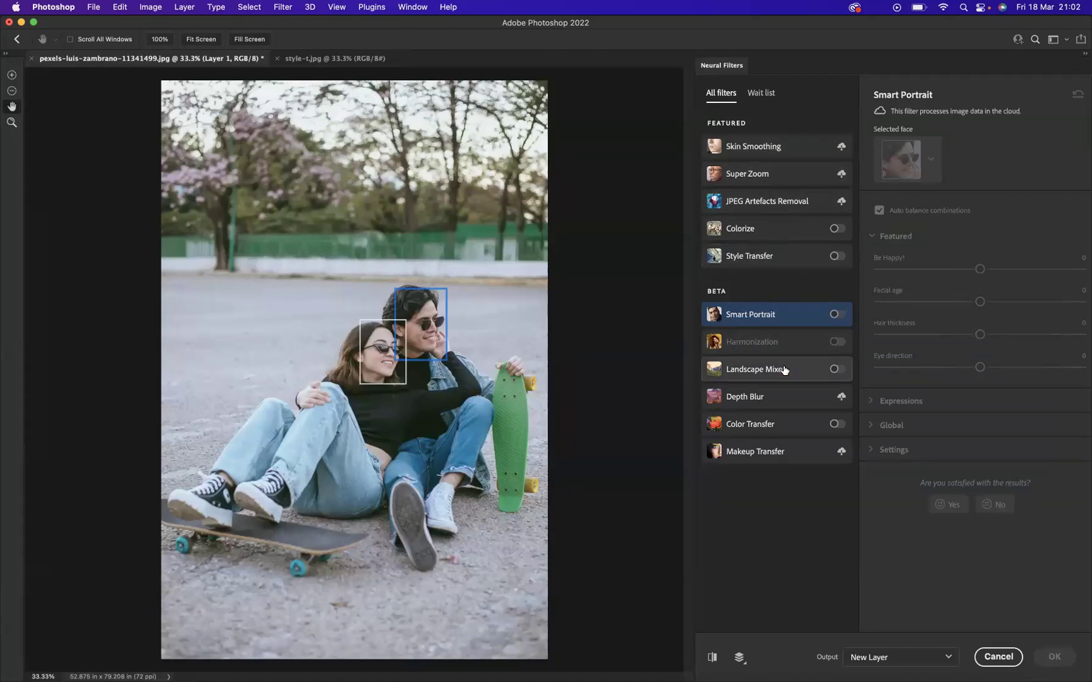
Turn on the Style Transfer neural filter.
{"action": "mouse_move", "coordinate": [784, 370]}
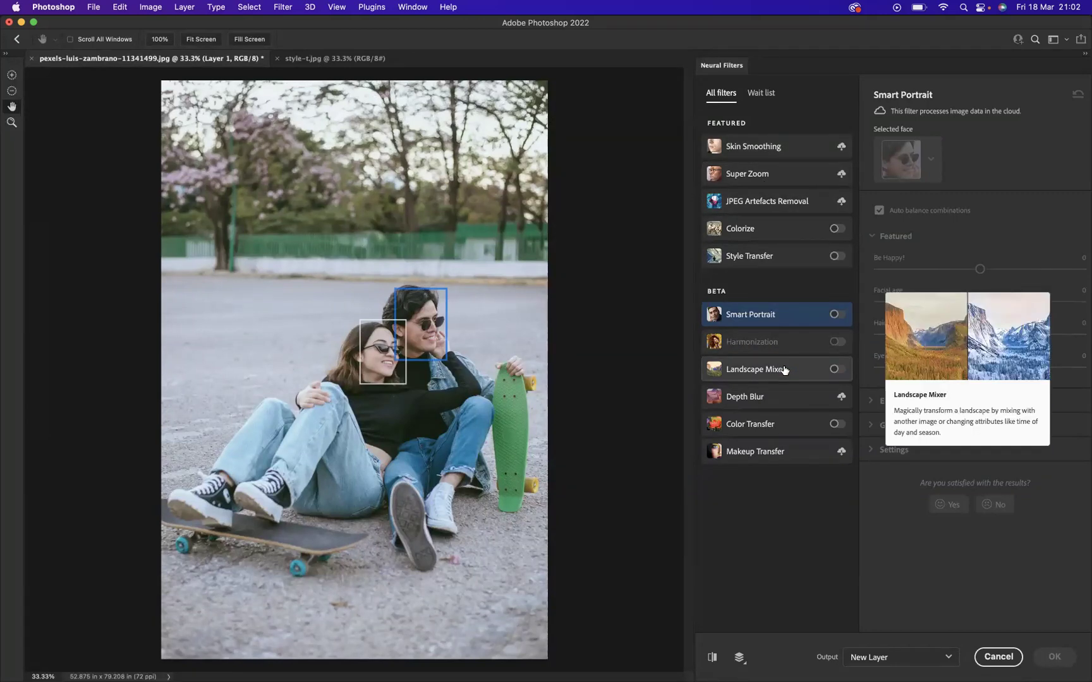
{"action": "mouse_move", "coordinate": [733, 266]}
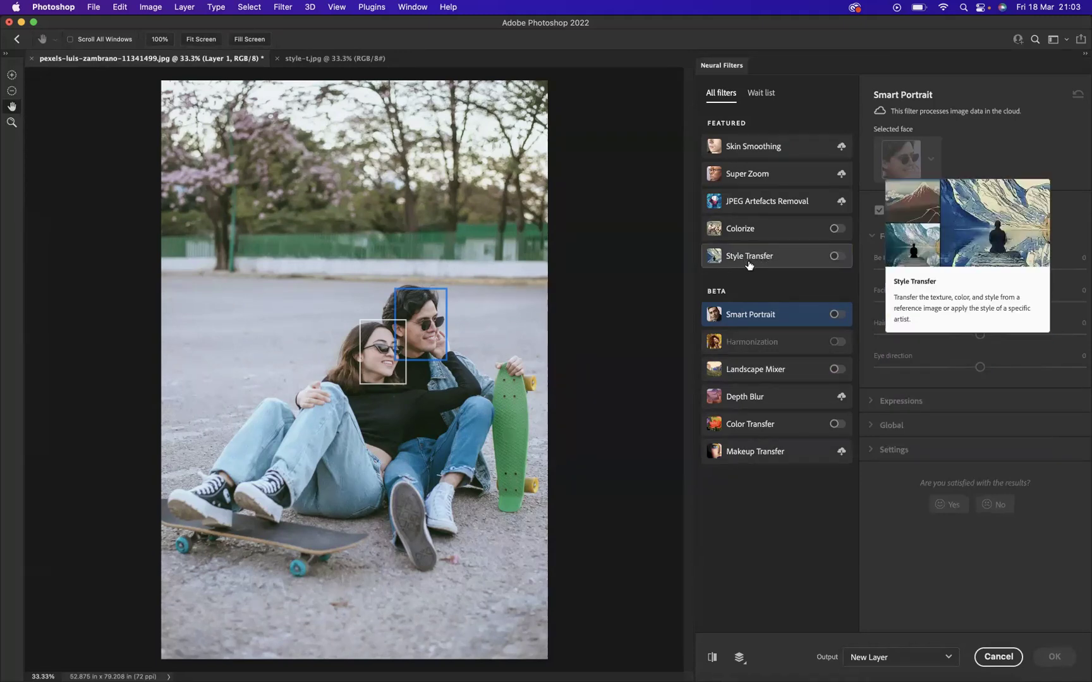
{"action": "left_click", "coordinate": [834, 257]}
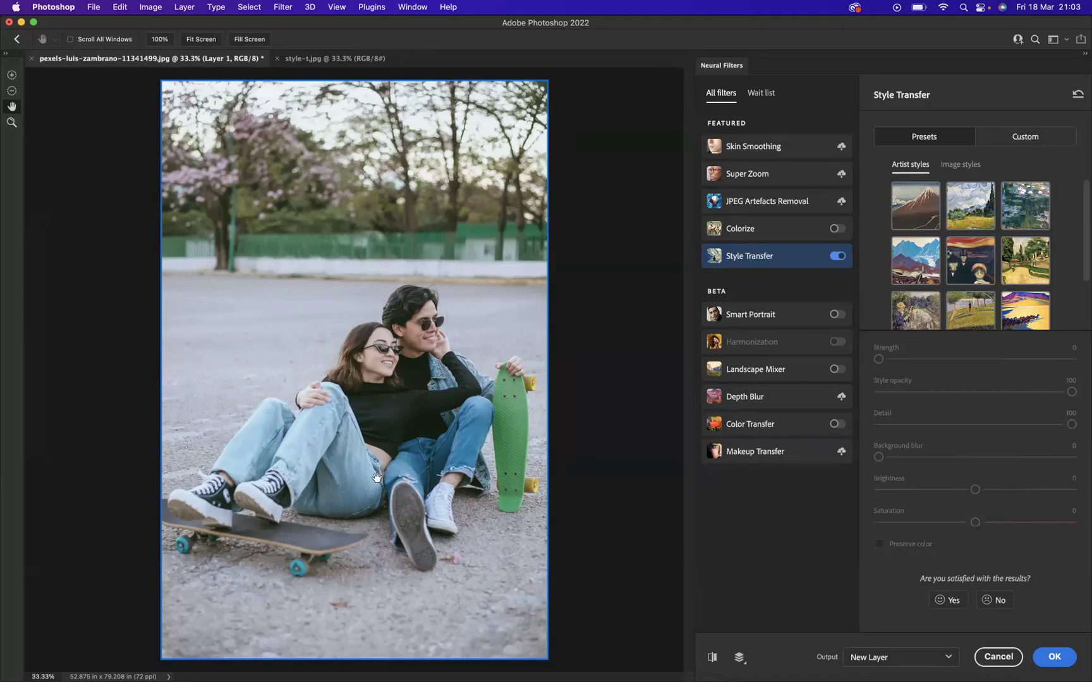
Try the Van Gogh and first artist styles, then settle on the blue mountain painting.
{"action": "left_click", "coordinate": [970, 211]}
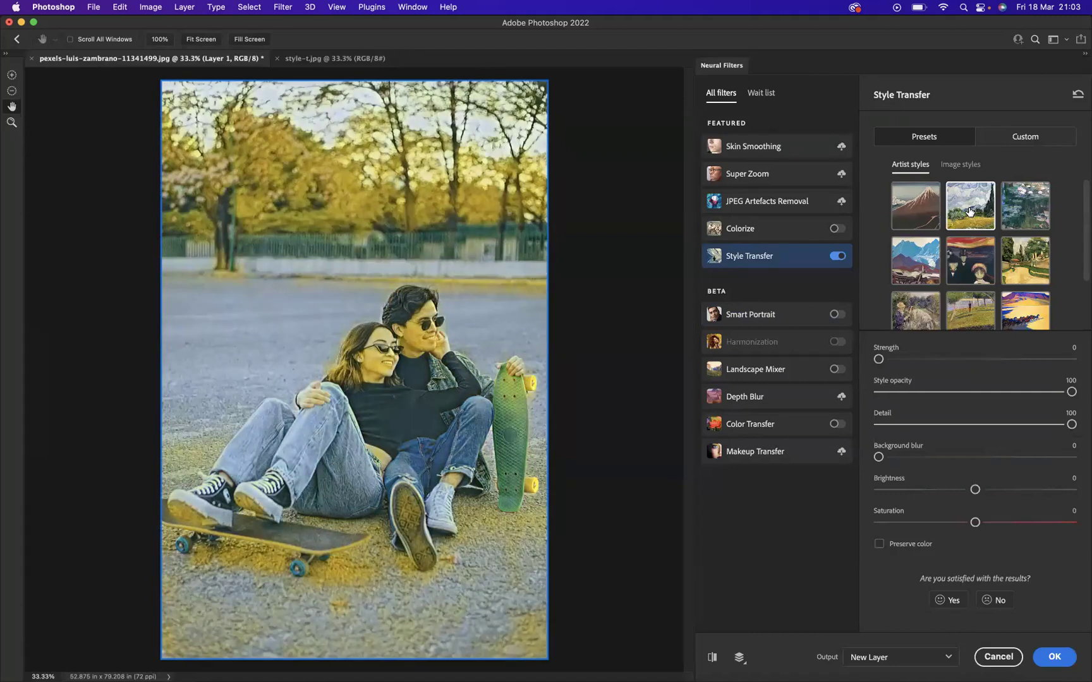
{"action": "left_click", "coordinate": [912, 220]}
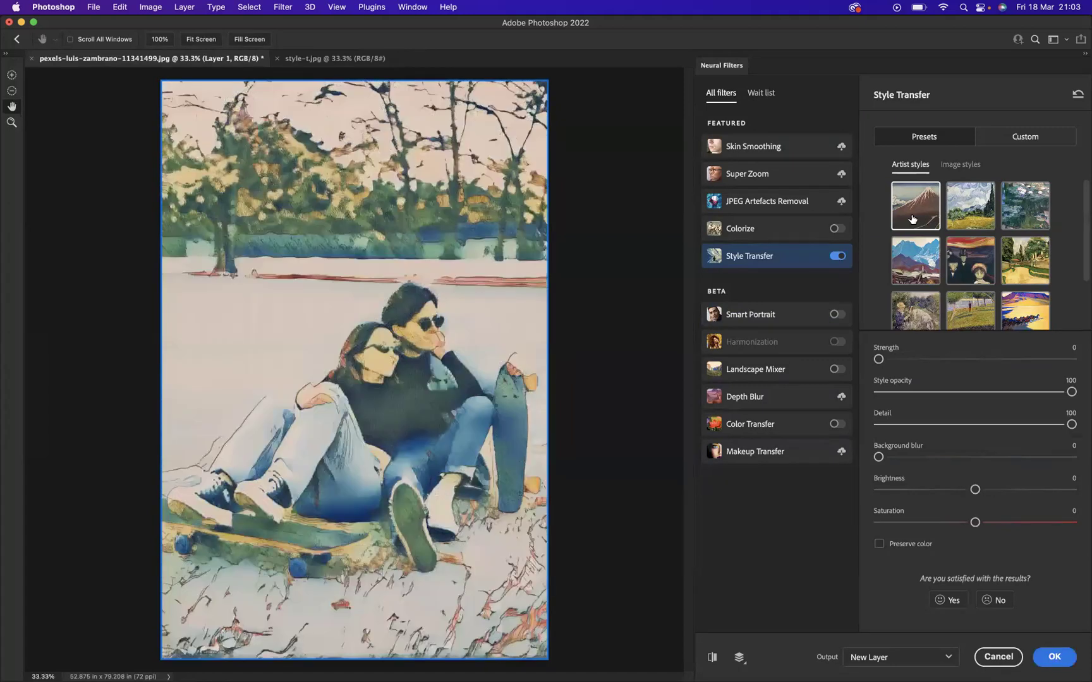
{"action": "left_click", "coordinate": [921, 263]}
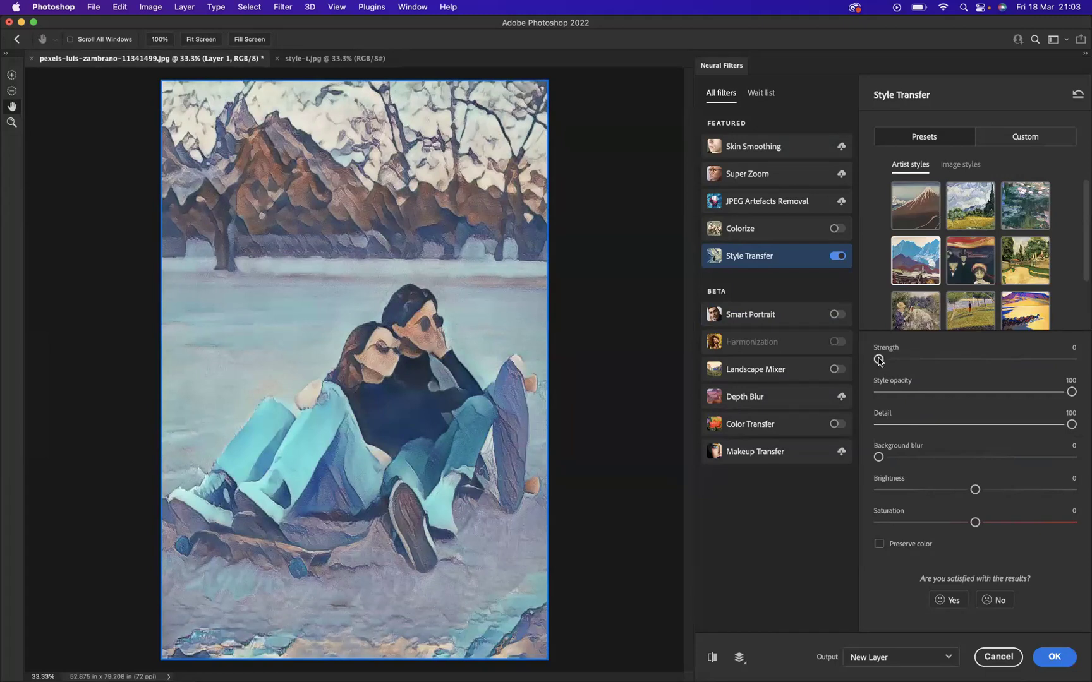
Swing Strength to 100 and back to 0, then lower Style opacity to 56.
{"action": "left_click_drag", "start_coordinate": [878, 360], "coordinate": [1077, 359]}
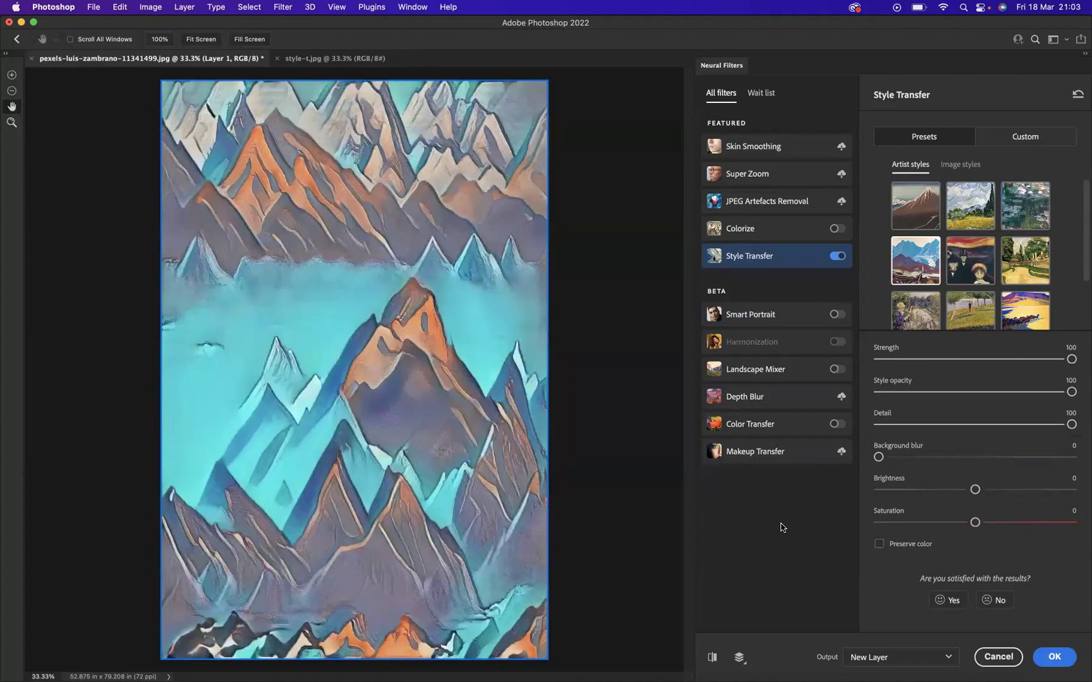
{"action": "left_click_drag", "start_coordinate": [1072, 357], "coordinate": [865, 367]}
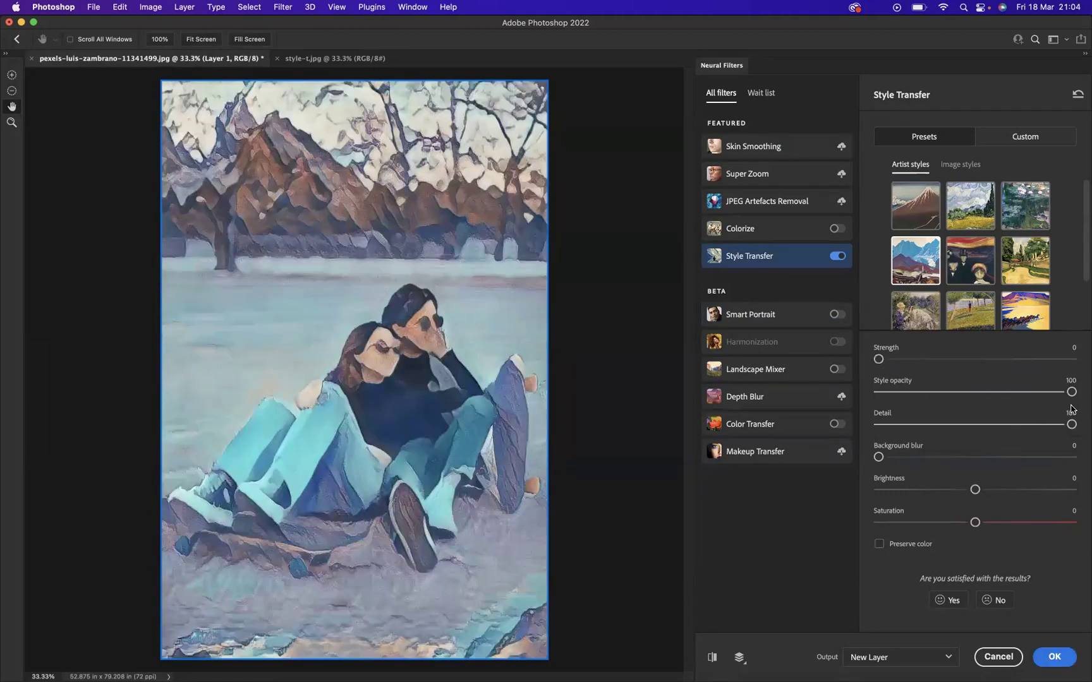
{"action": "left_click_drag", "start_coordinate": [1072, 392], "coordinate": [1030, 393]}
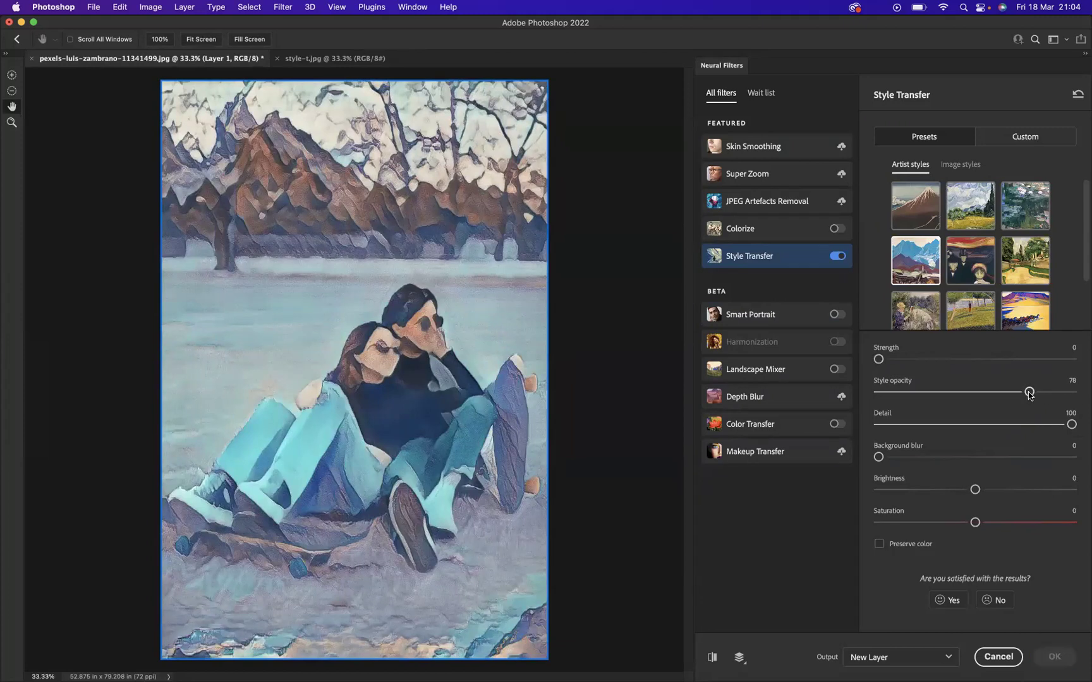
{"action": "left_click_drag", "start_coordinate": [1030, 393], "coordinate": [1002, 395]}
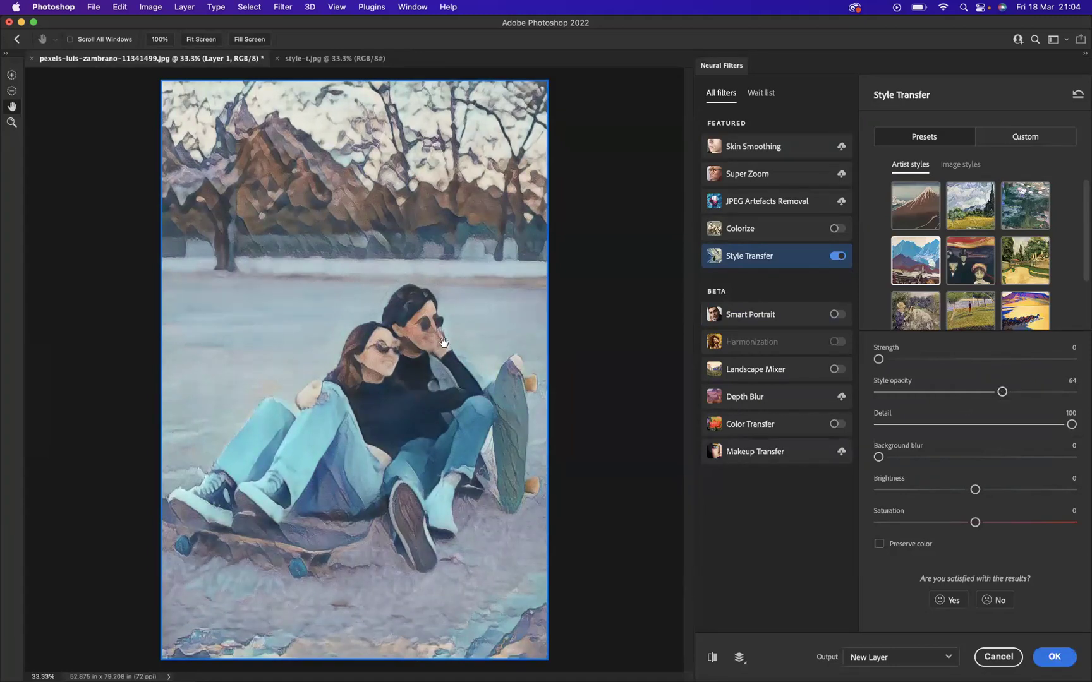
{"action": "left_click_drag", "start_coordinate": [1002, 392], "coordinate": [986, 392]}
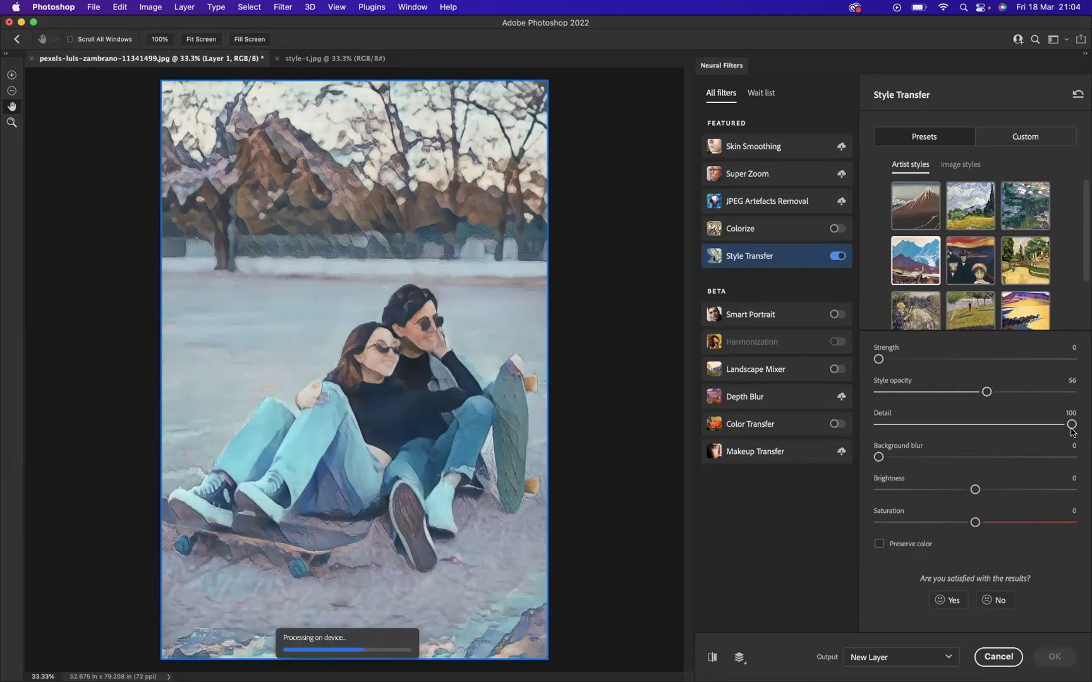
Lower Detail to 76 and raise Background blur to 97.
{"action": "left_click_drag", "start_coordinate": [1072, 426], "coordinate": [1031, 428]}
{"action": "left_click_drag", "start_coordinate": [1029, 428], "coordinate": [1024, 426]}
{"action": "left_click_drag", "start_coordinate": [878, 459], "coordinate": [1071, 460]}
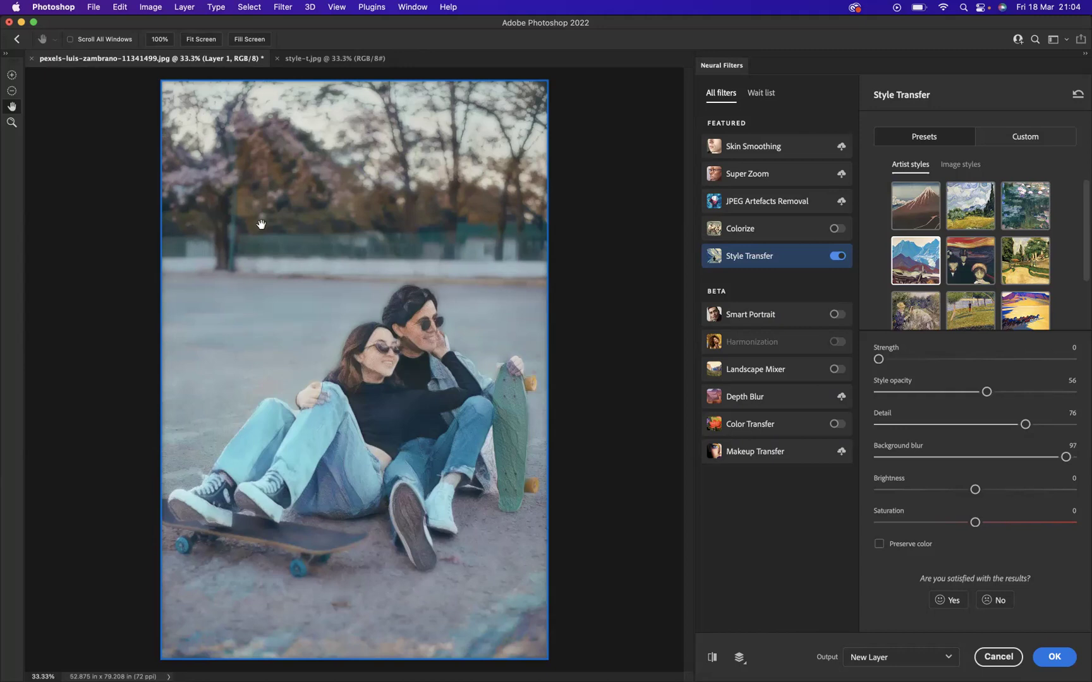
Reset Background blur to 0, set Brightness to +15 and Saturation to +42.
{"action": "left_click_drag", "start_coordinate": [1066, 456], "coordinate": [1072, 457]}
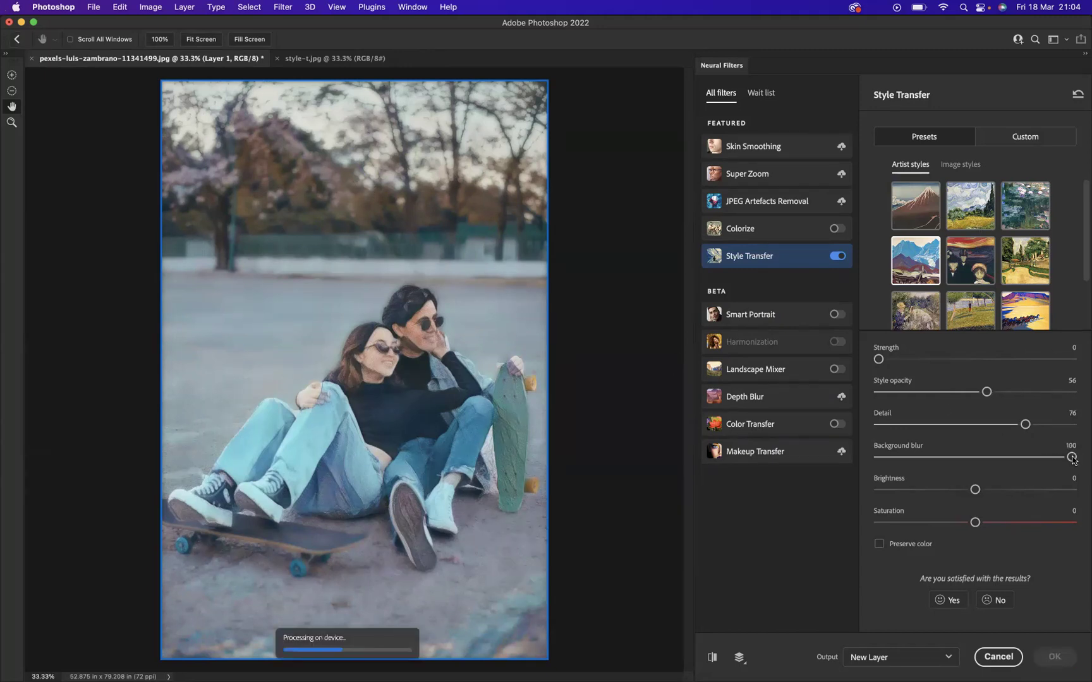
{"action": "left_click_drag", "start_coordinate": [1073, 456], "coordinate": [748, 453]}
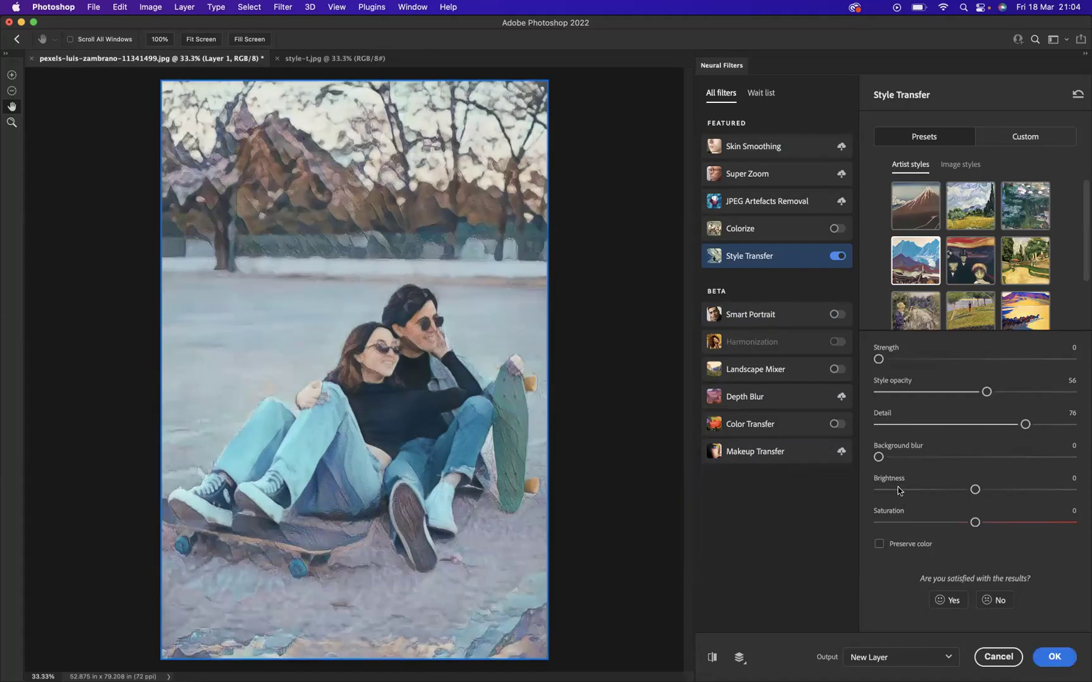
{"action": "left_click_drag", "start_coordinate": [975, 490], "coordinate": [1004, 491]}
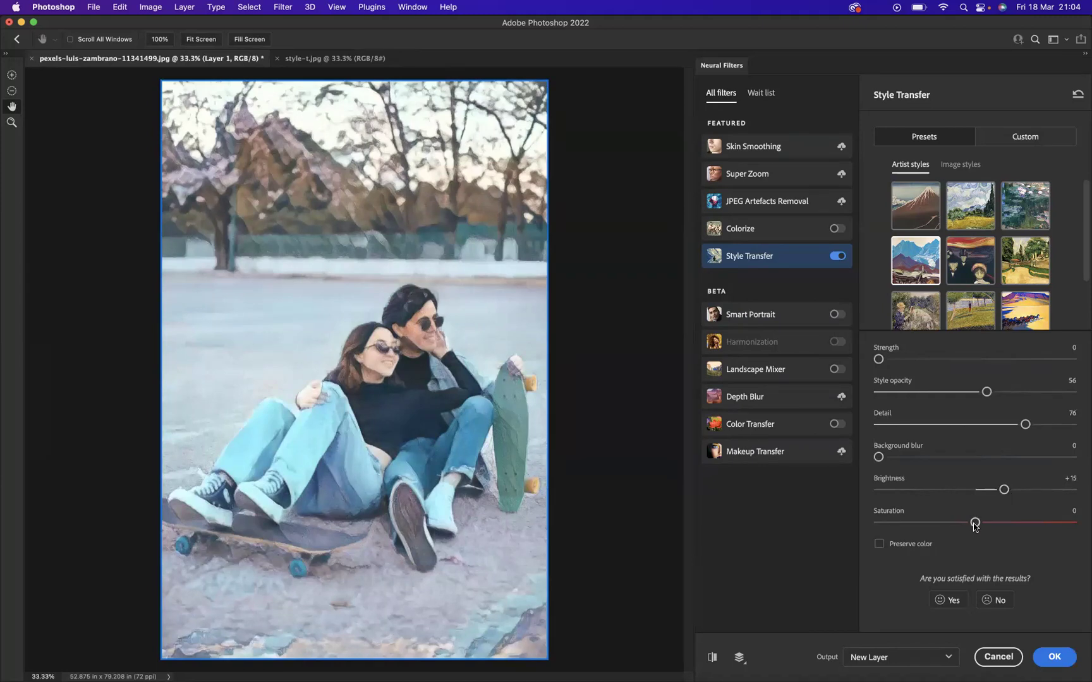
{"action": "left_click_drag", "start_coordinate": [974, 524], "coordinate": [895, 527]}
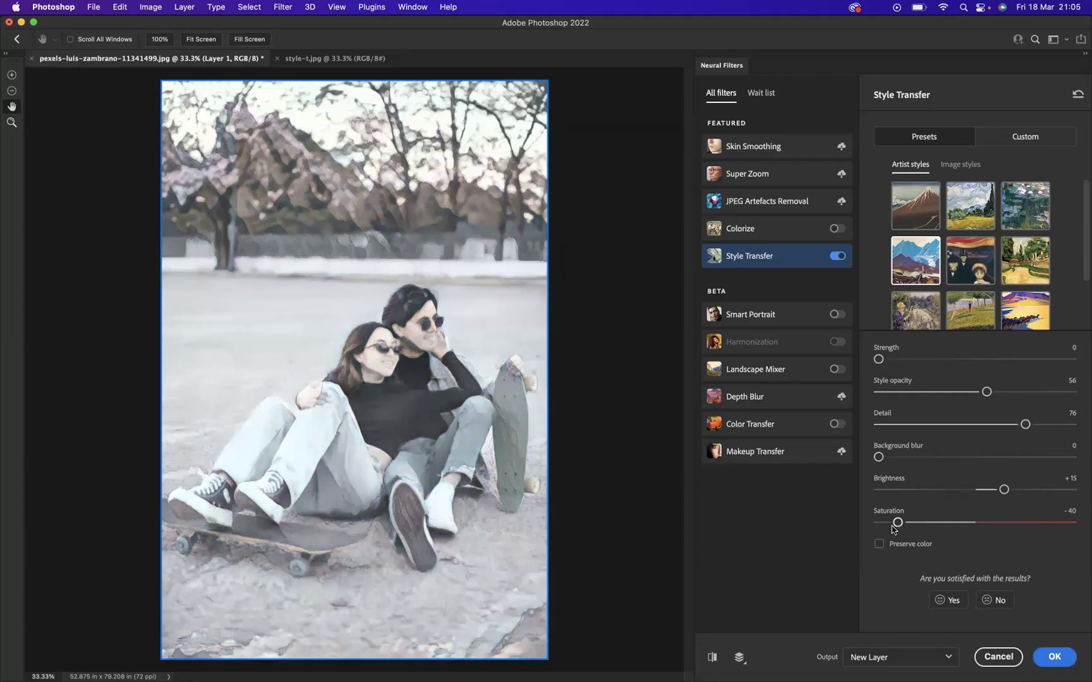
{"action": "left_click_drag", "start_coordinate": [896, 525], "coordinate": [1059, 522]}
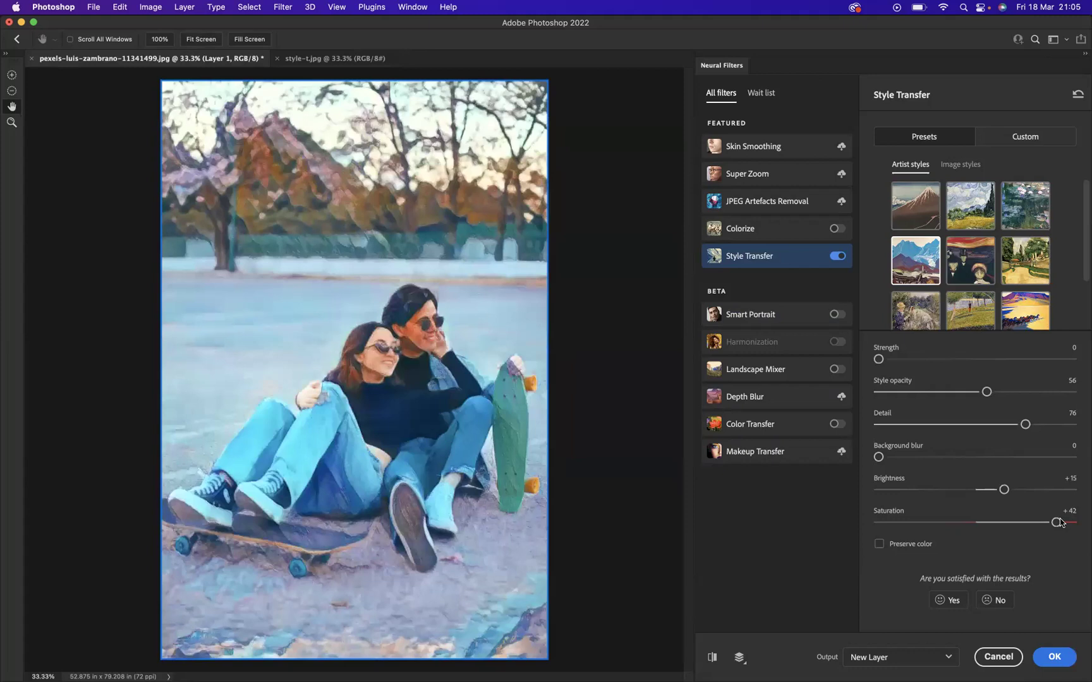
Apply the wave image-style preset and raise Style opacity to 80.
{"action": "left_click", "coordinate": [962, 165]}
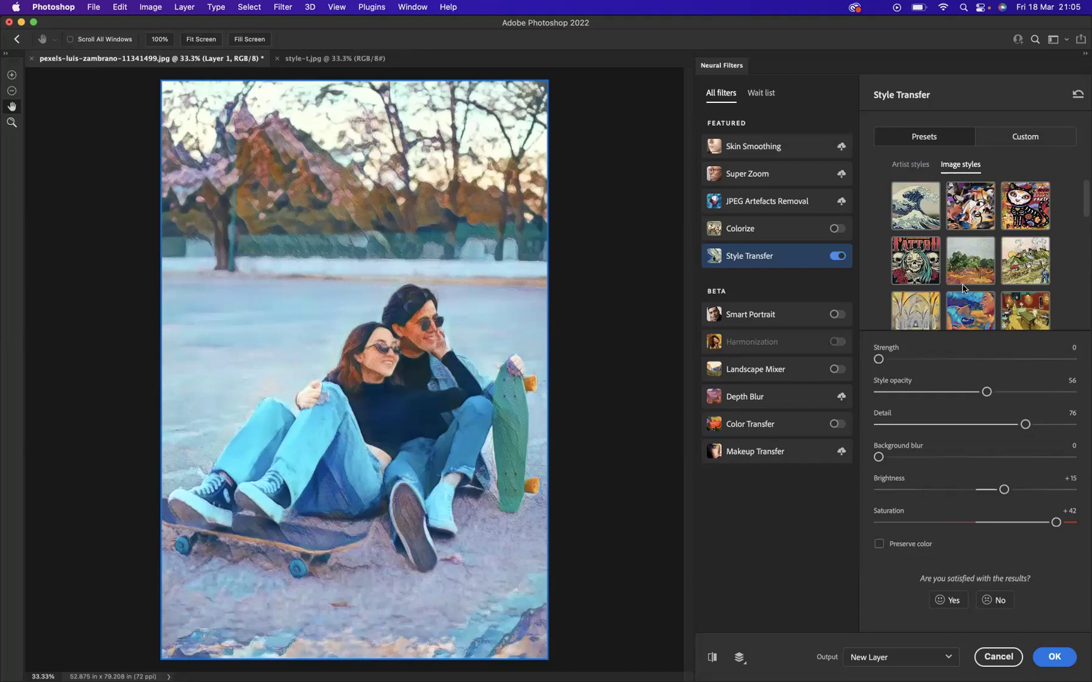
{"action": "scroll", "coordinate": [1084, 215], "scroll_direction": "down", "scroll_amount": 10}
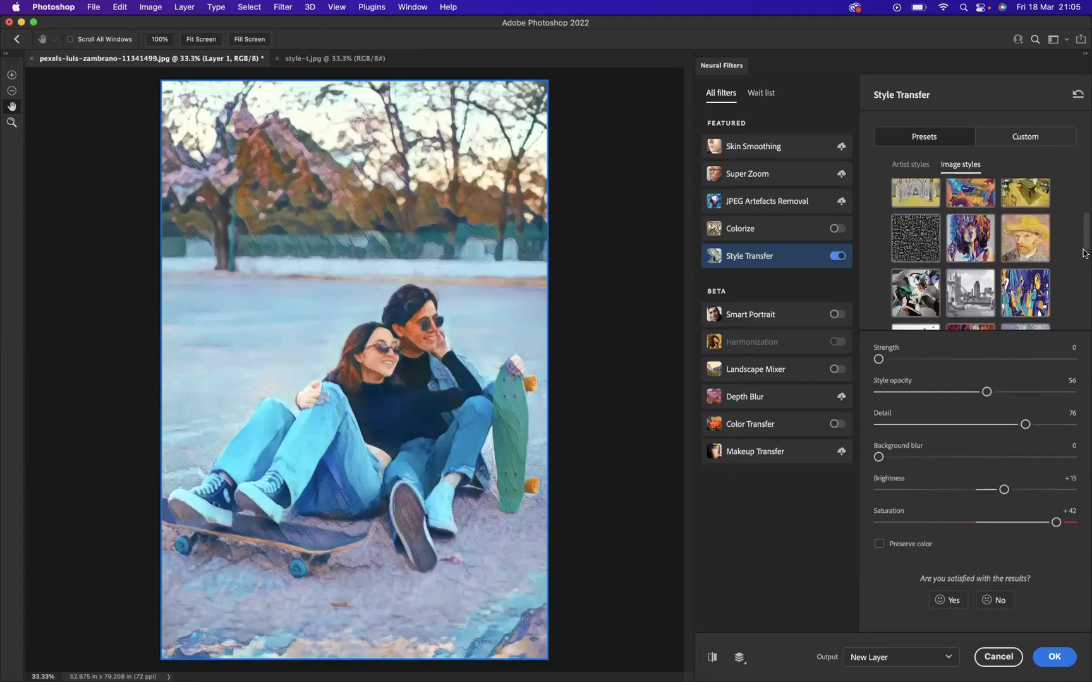
{"action": "scroll", "coordinate": [1084, 284], "scroll_direction": "up", "scroll_amount": 10}
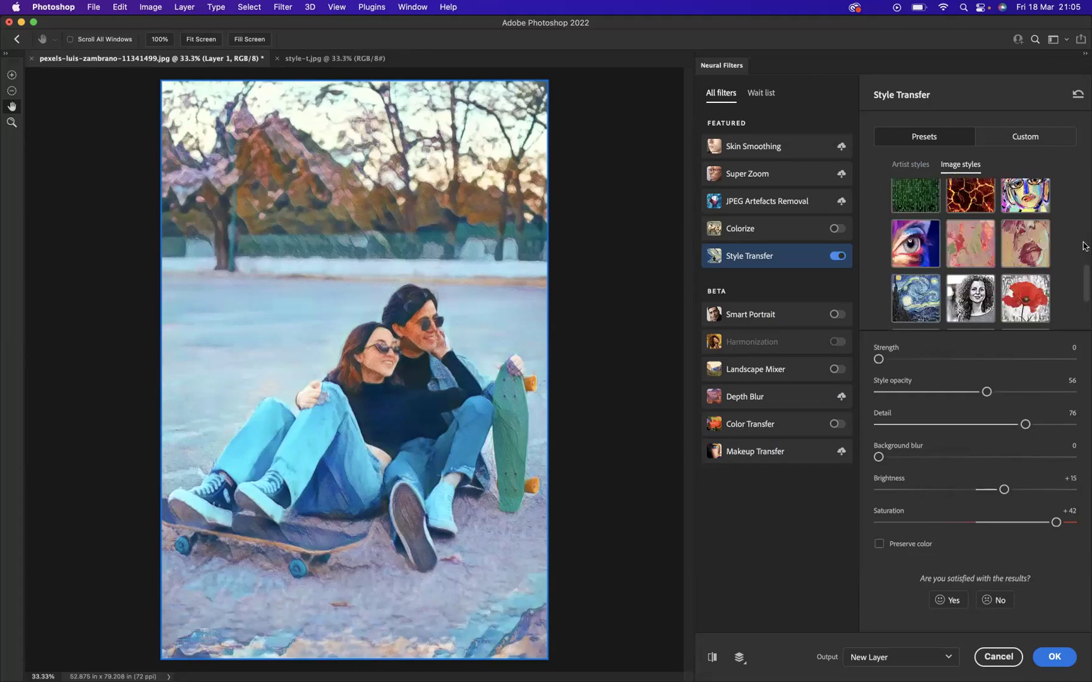
{"action": "left_click", "coordinate": [917, 200]}
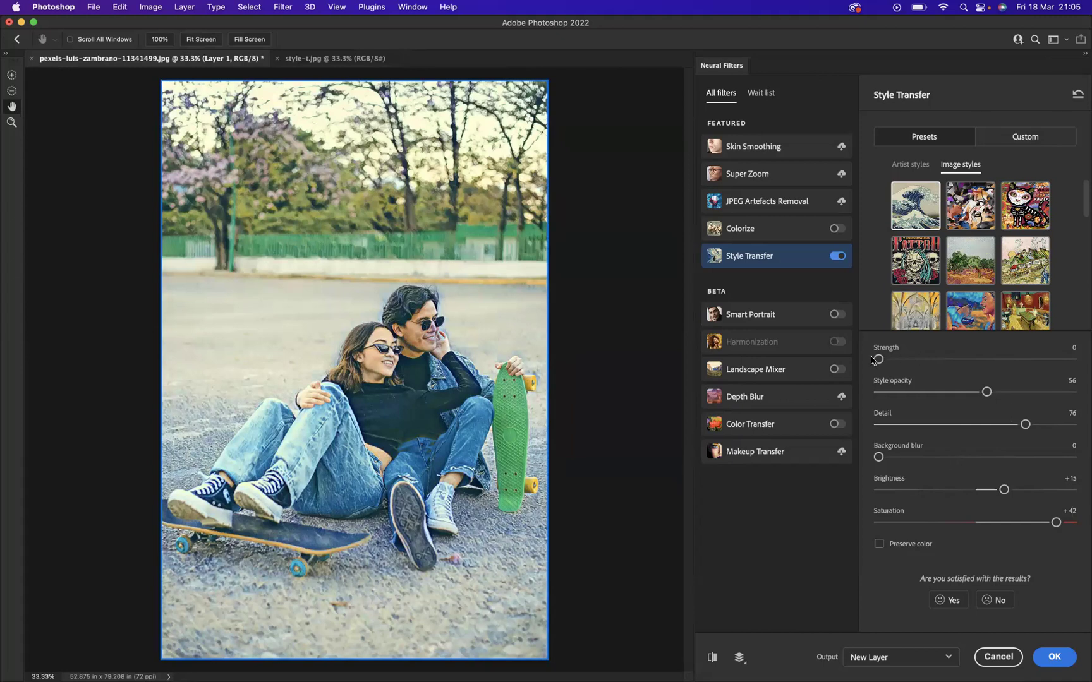
{"action": "left_click_drag", "start_coordinate": [981, 393], "coordinate": [1035, 393]}
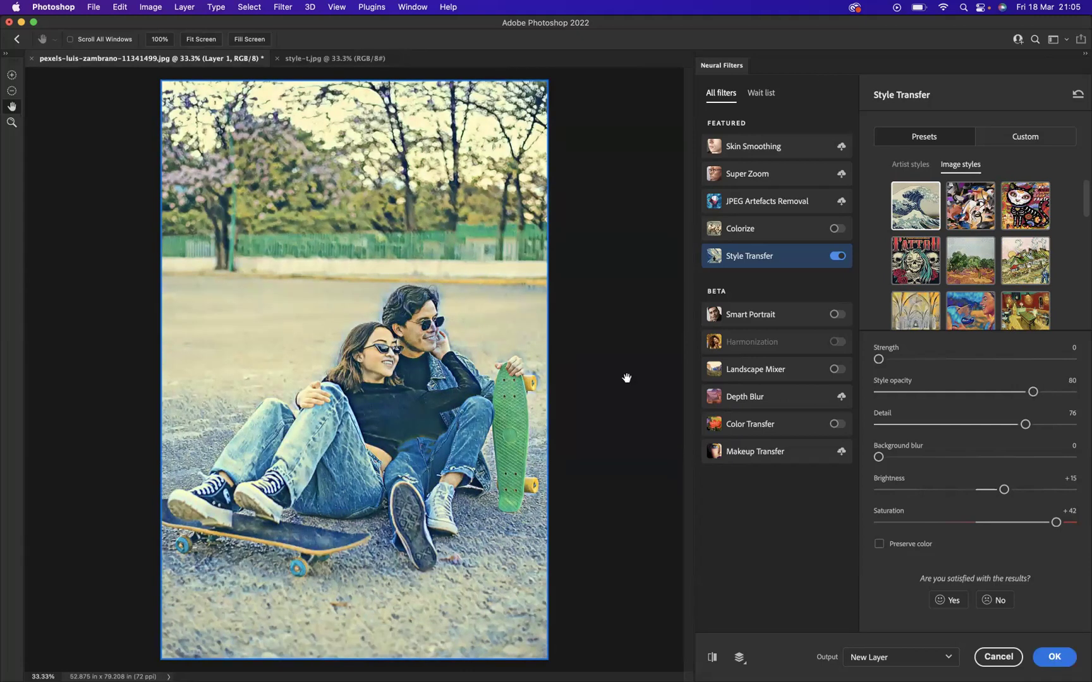
{"action": "key", "text": "z"}
Inspect the zoomed couple and trees, set Strength to 24, then fit the photo on screen.
{"action": "left_click", "coordinate": [257, 380]}
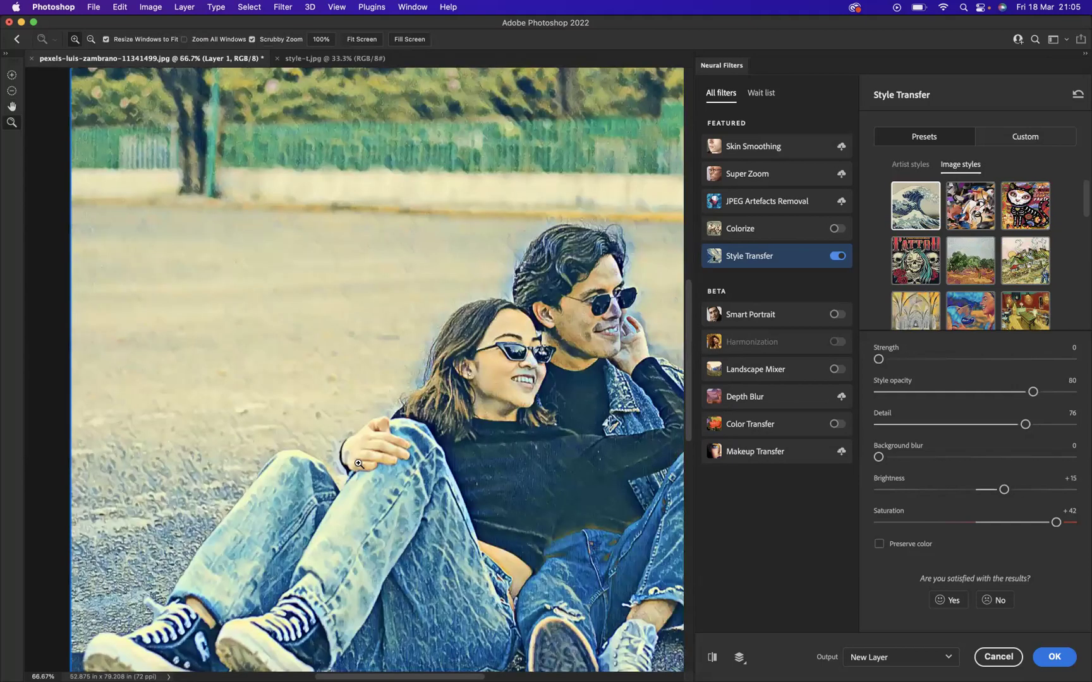
{"action": "left_click_drag", "start_coordinate": [460, 478], "coordinate": [383, 372]}
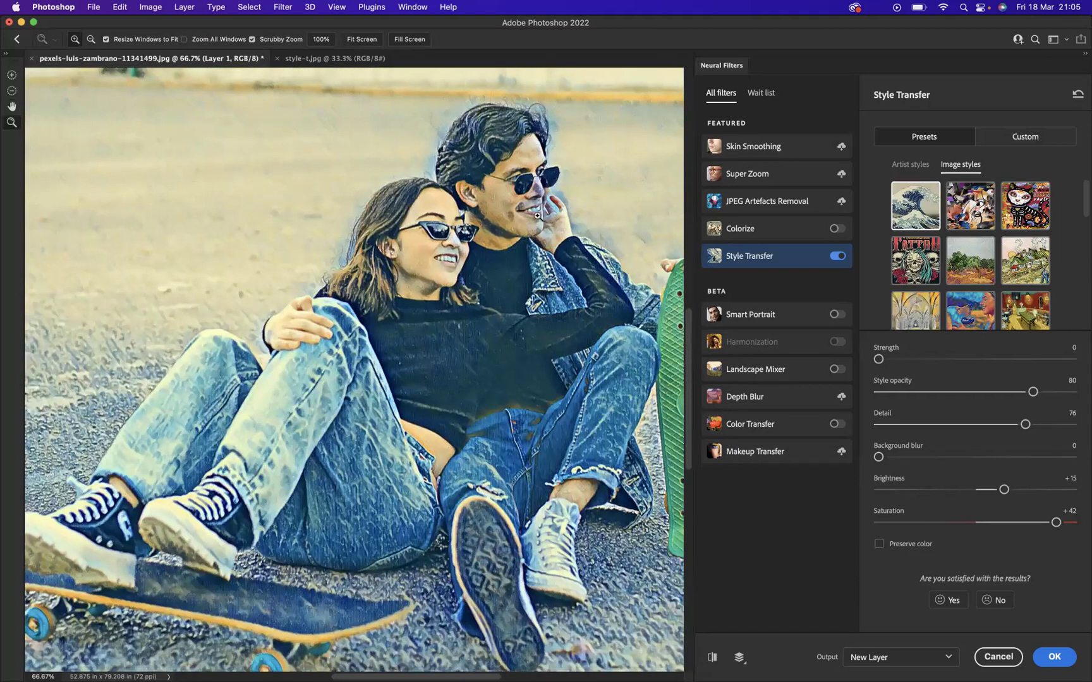
{"action": "left_click_drag", "start_coordinate": [439, 287], "coordinate": [546, 527]}
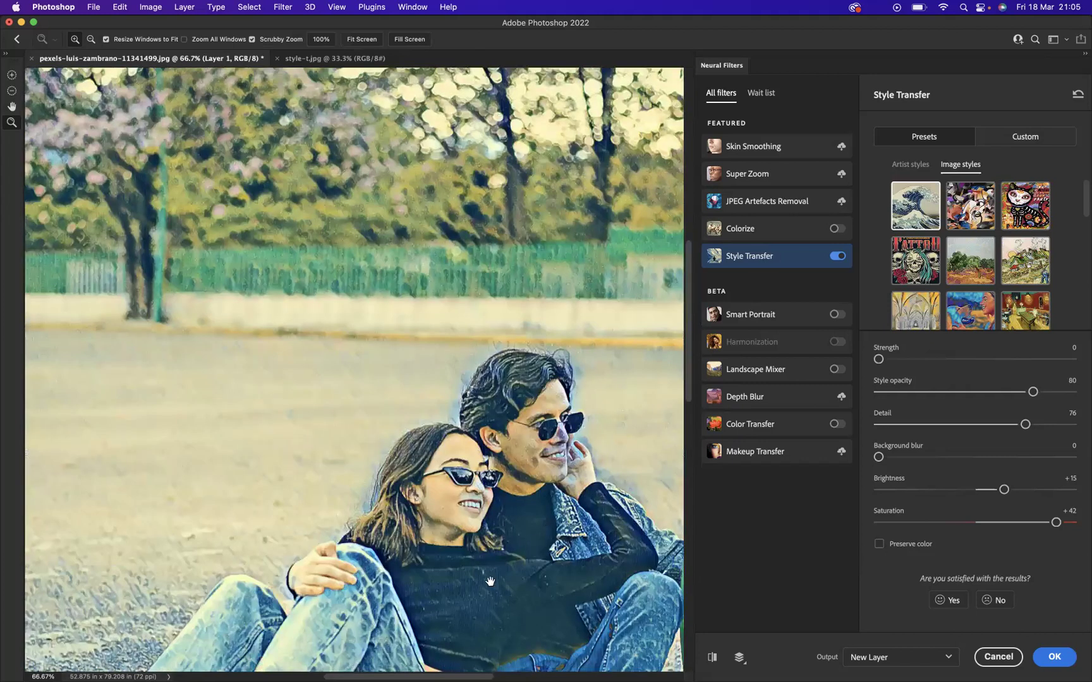
{"action": "scroll", "coordinate": [505, 594], "scroll_direction": "up", "scroll_amount": 5}
{"action": "left_click_drag", "start_coordinate": [878, 359], "coordinate": [924, 358]}
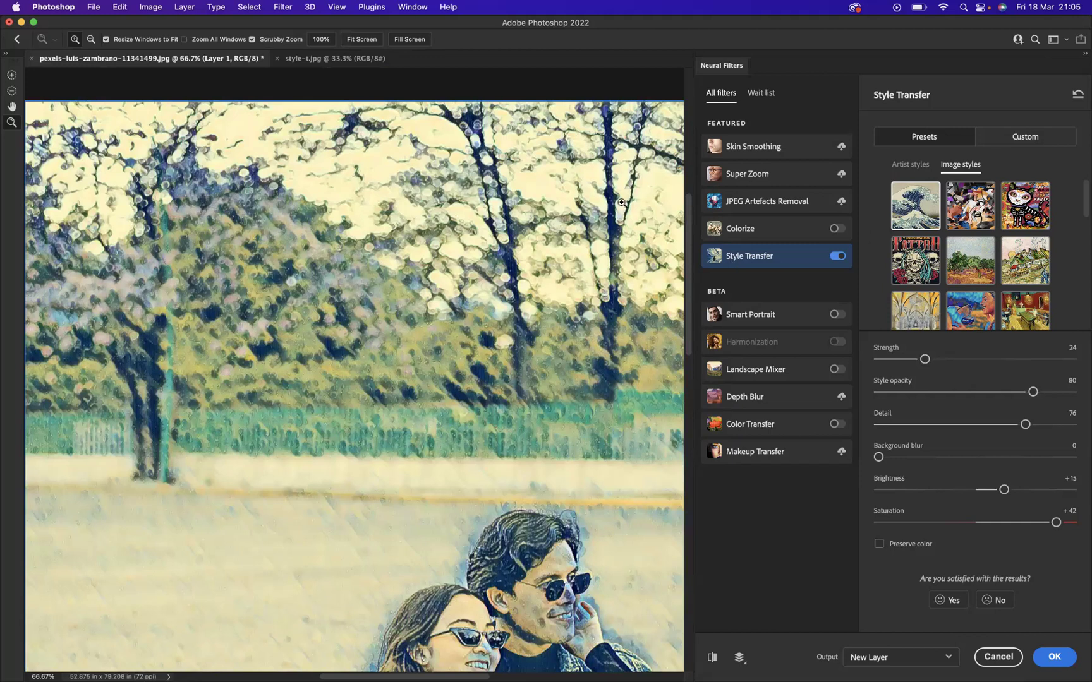
{"action": "left_click_drag", "start_coordinate": [541, 433], "coordinate": [502, 414]}
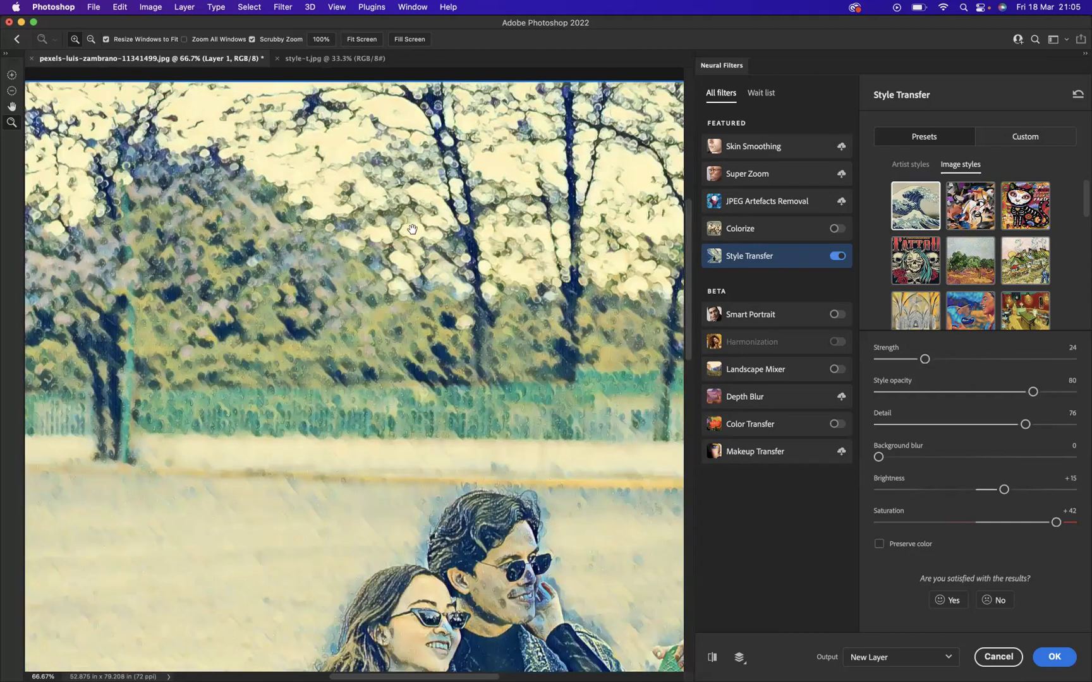
{"action": "scroll", "coordinate": [478, 358], "scroll_direction": "down", "scroll_amount": 5}
{"action": "scroll", "coordinate": [478, 358], "scroll_direction": "right", "scroll_amount": 2}
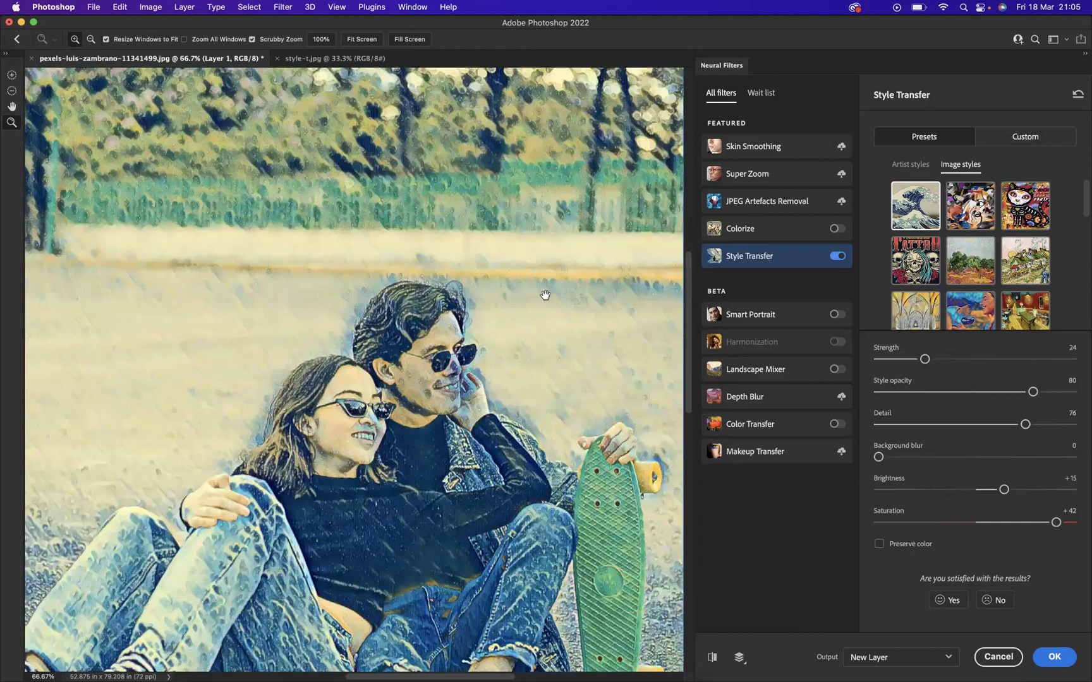
{"action": "scroll", "coordinate": [543, 296], "scroll_direction": "down", "scroll_amount": 5}
{"action": "scroll", "coordinate": [544, 297], "scroll_direction": "left", "scroll_amount": 2}
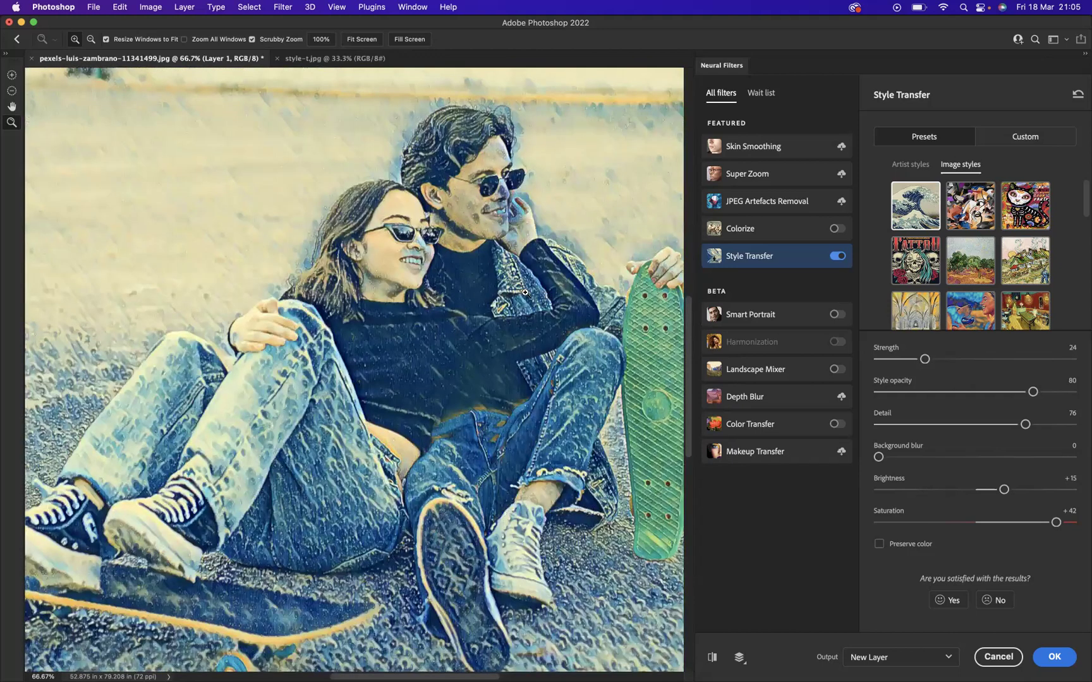
{"action": "key", "text": "super+0"}
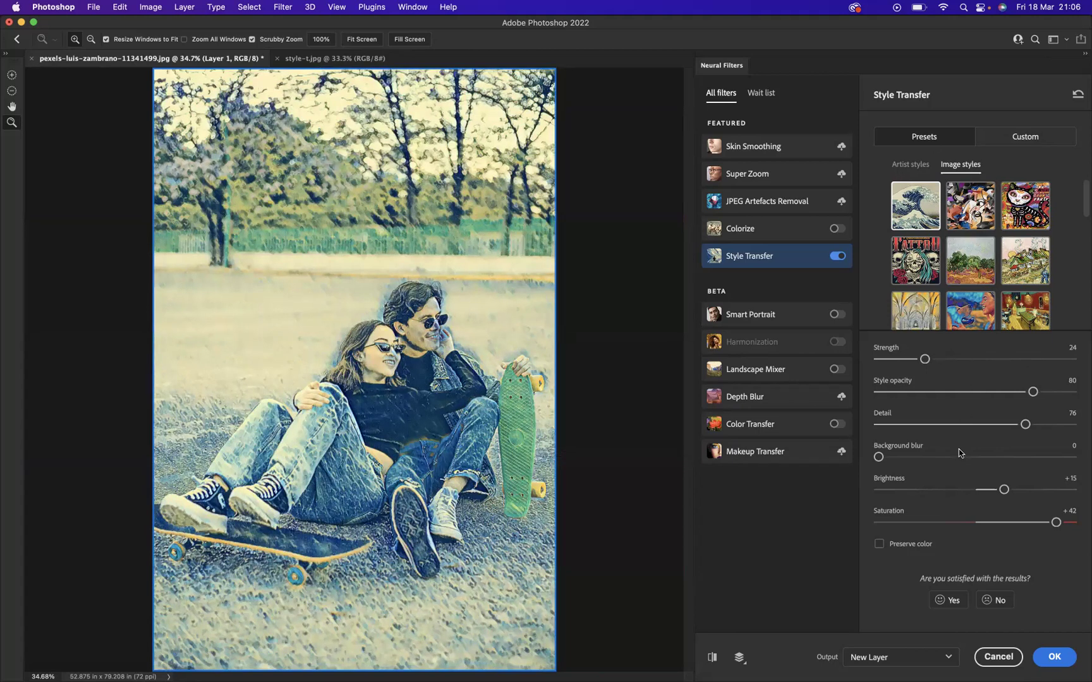
Use 11.pp.jpeg from Downloads as the custom Style Transfer reference image.
{"action": "left_click", "coordinate": [1024, 141]}
{"action": "left_click", "coordinate": [975, 241]}
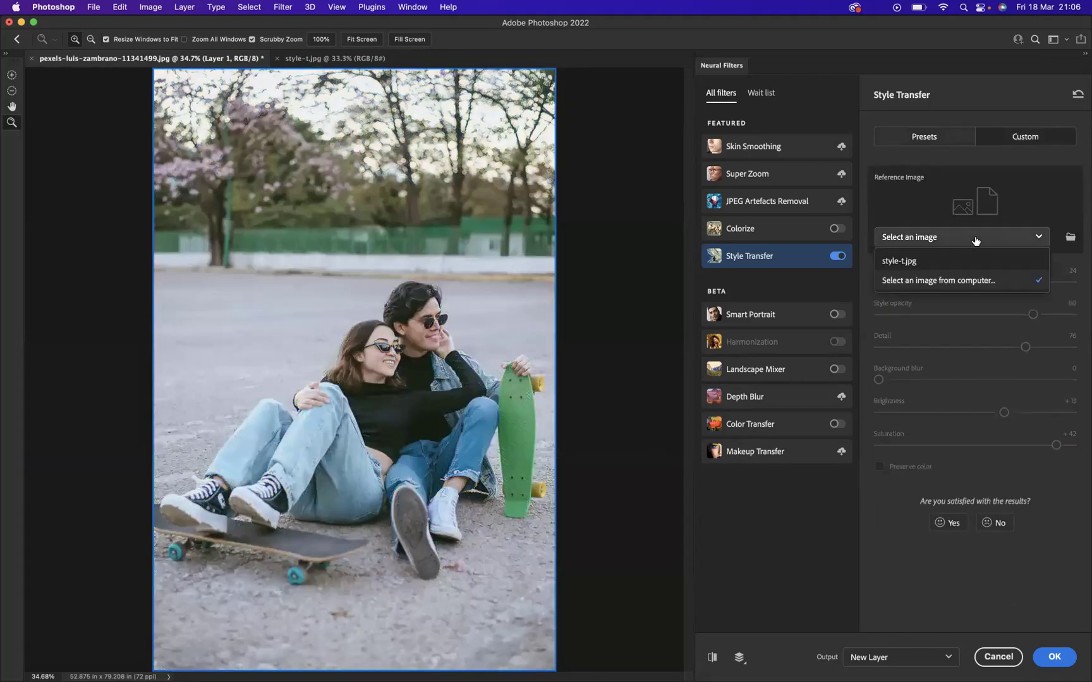
{"action": "left_click", "coordinate": [940, 286]}
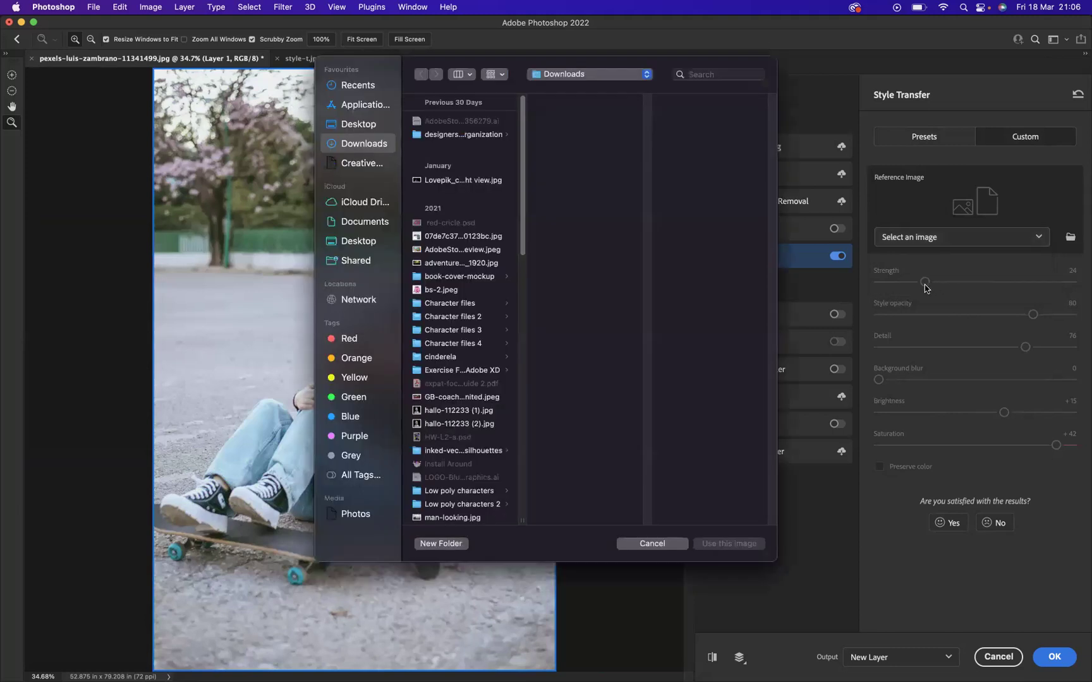
{"action": "left_click", "coordinate": [434, 123]}
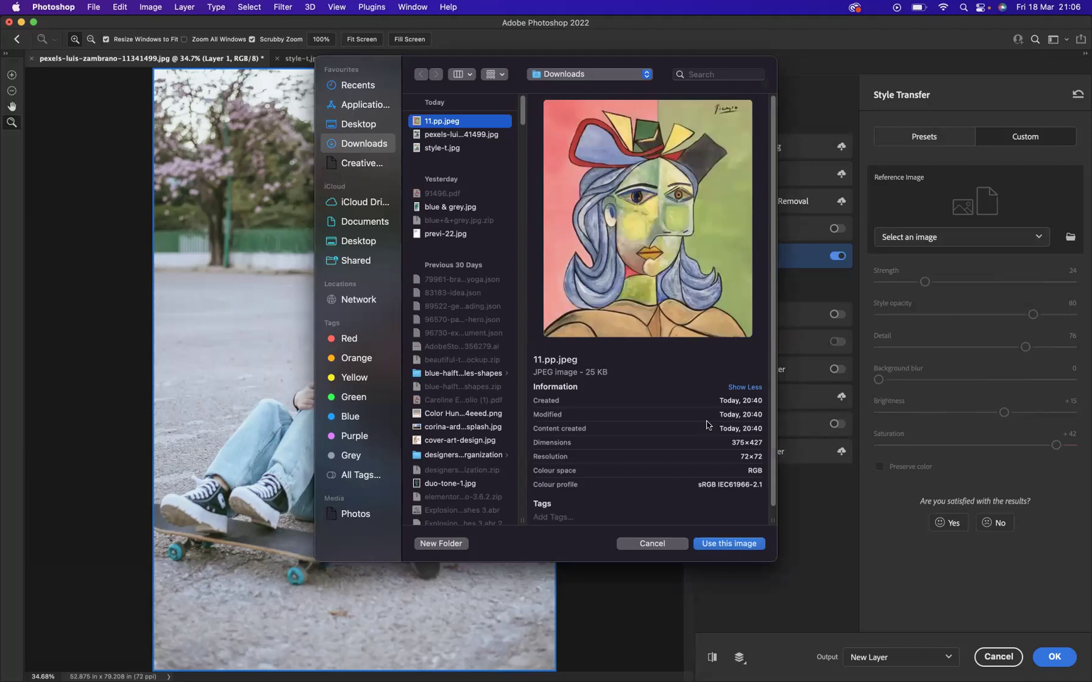
{"action": "left_click", "coordinate": [733, 544]}
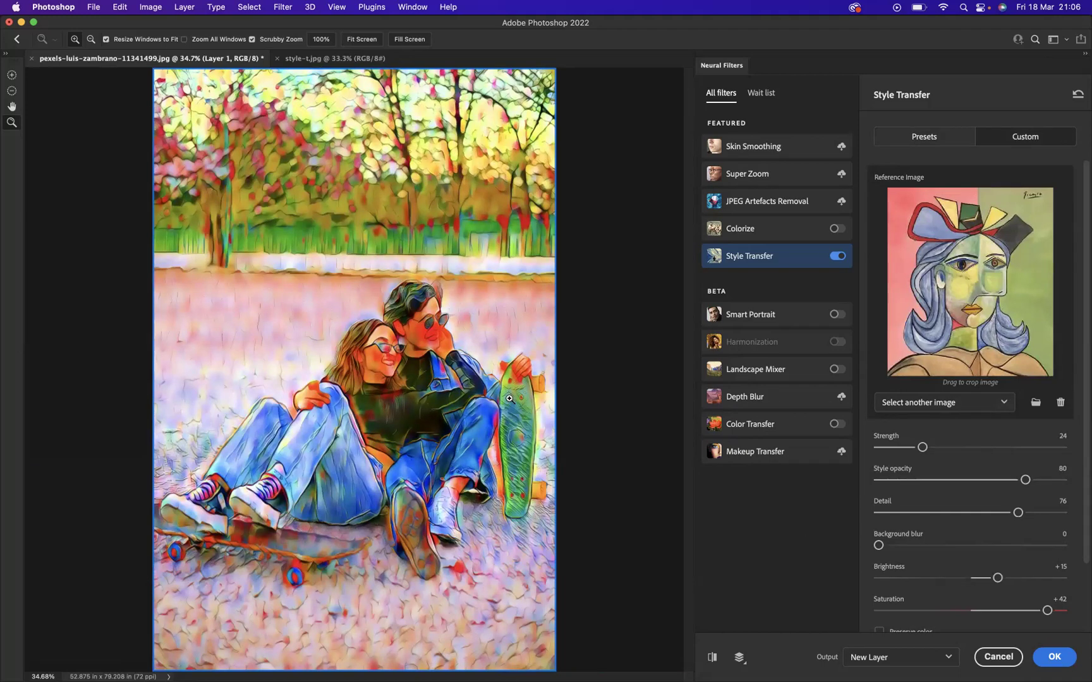
Set the custom style to Style opacity 55, Strength 13 and Saturation -10.
{"action": "left_click_drag", "start_coordinate": [1024, 480], "coordinate": [979, 487]}
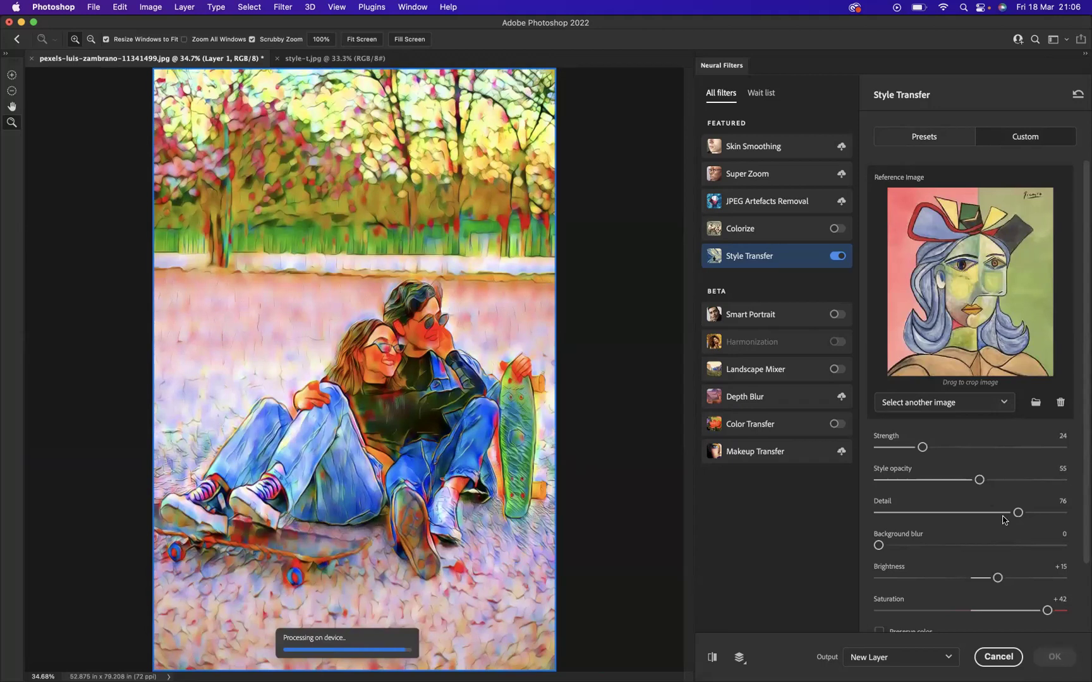
{"action": "left_click_drag", "start_coordinate": [923, 448], "coordinate": [899, 447]}
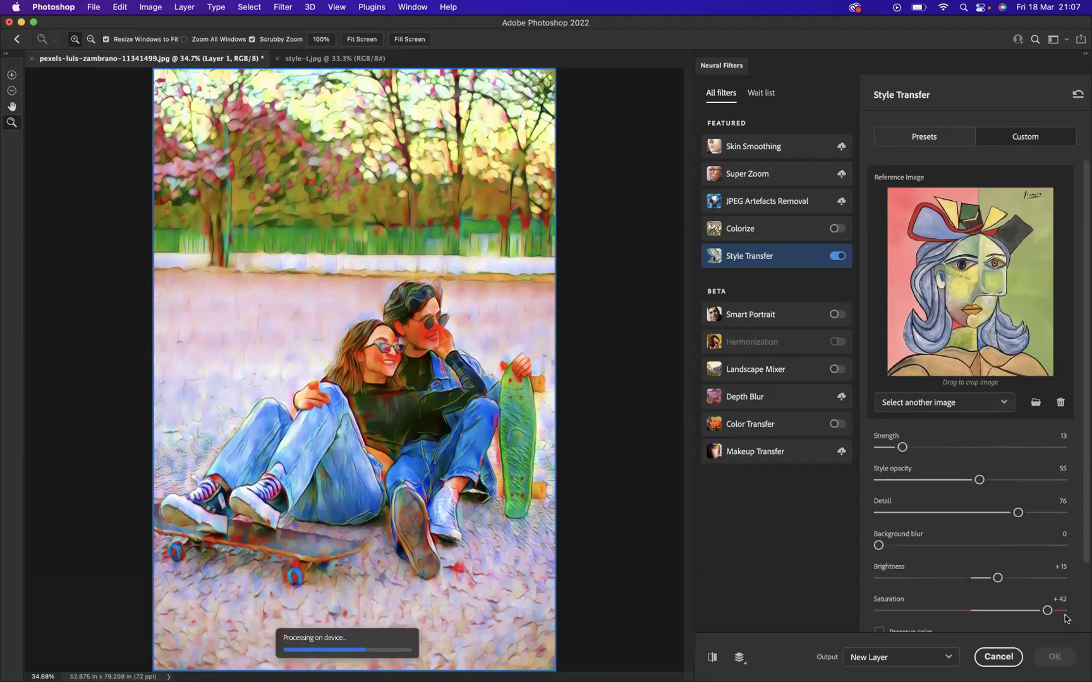
{"action": "left_click_drag", "start_coordinate": [1048, 611], "coordinate": [945, 611]}
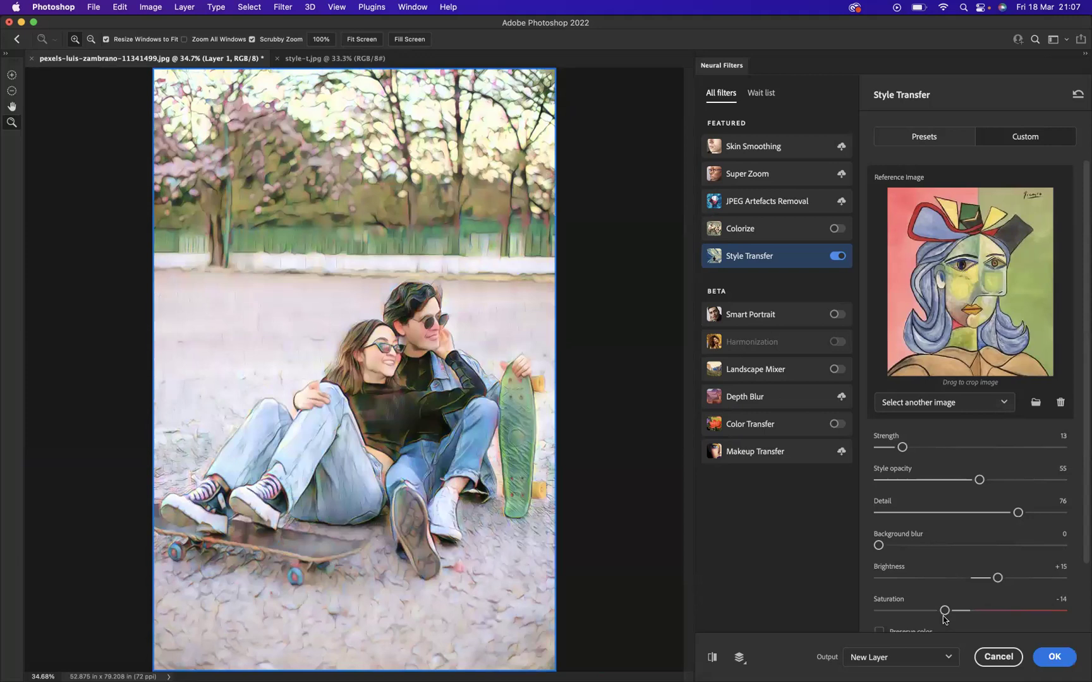
{"action": "left_click_drag", "start_coordinate": [944, 610], "coordinate": [951, 610]}
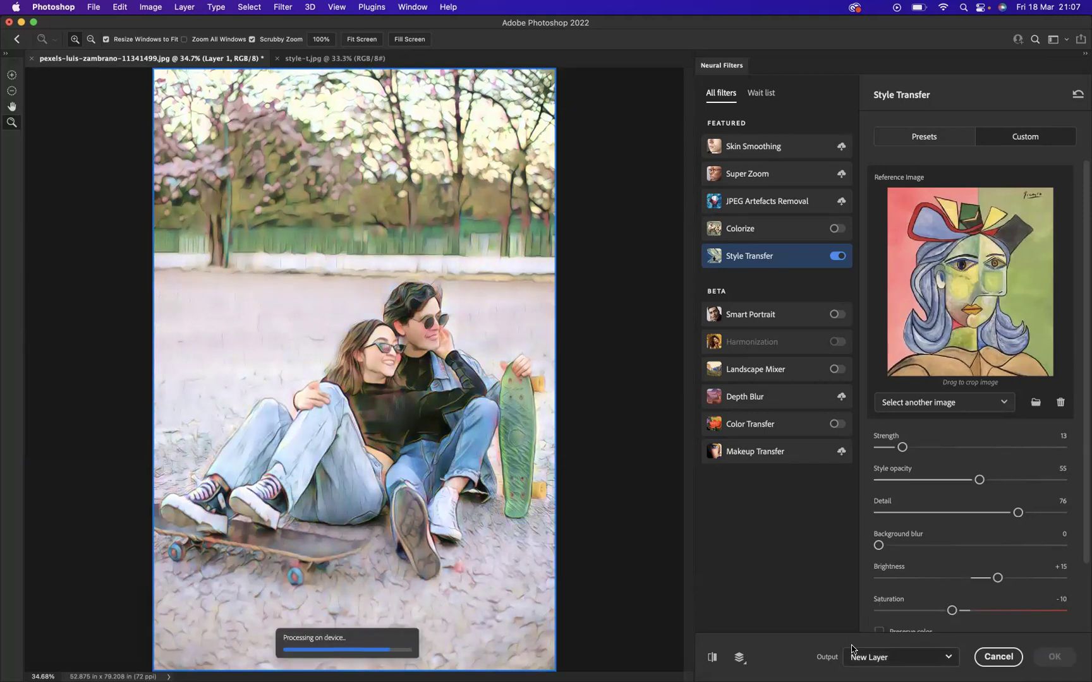
{"action": "left_click", "coordinate": [938, 663]}
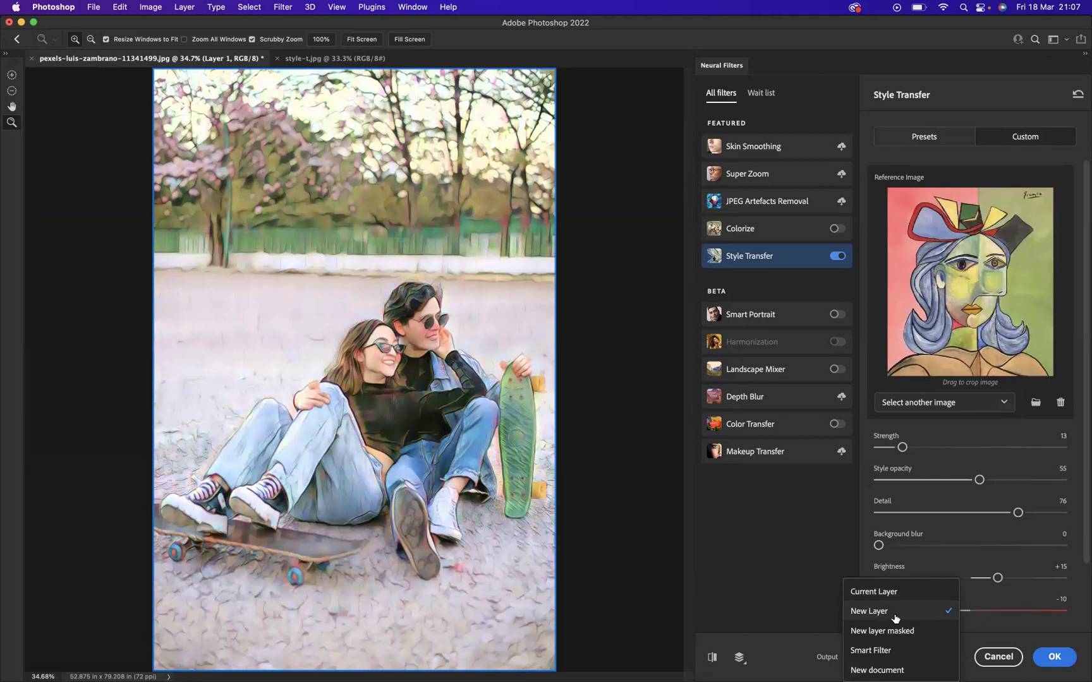
Apply the filter as a new layer, then toggle Layer 1's visibility to compare with the original.
{"action": "left_click", "coordinate": [880, 613]}
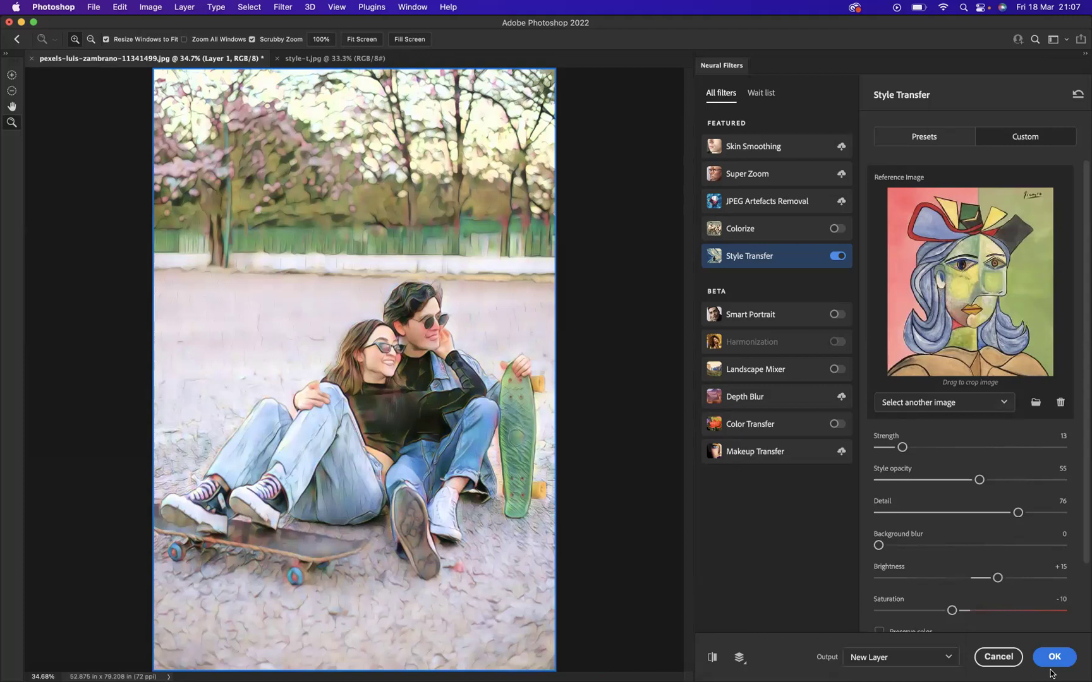
{"action": "left_click", "coordinate": [1047, 657]}
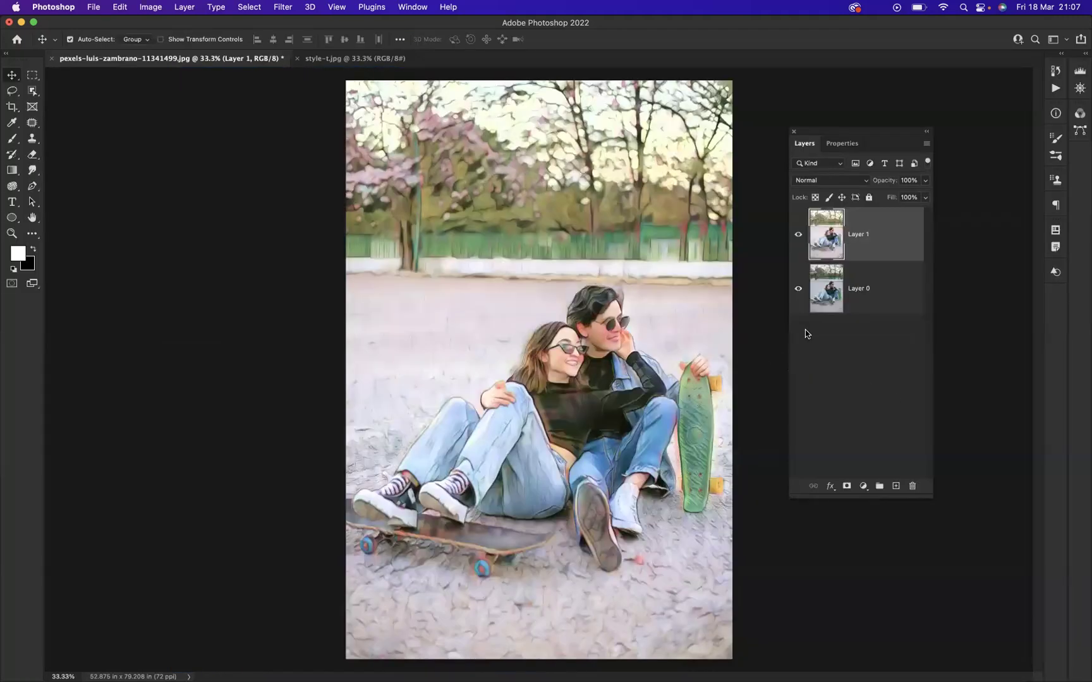
{"action": "left_click", "coordinate": [798, 236]}
{"action": "left_click", "coordinate": [798, 235]}
{"action": "left_click", "coordinate": [798, 236]}
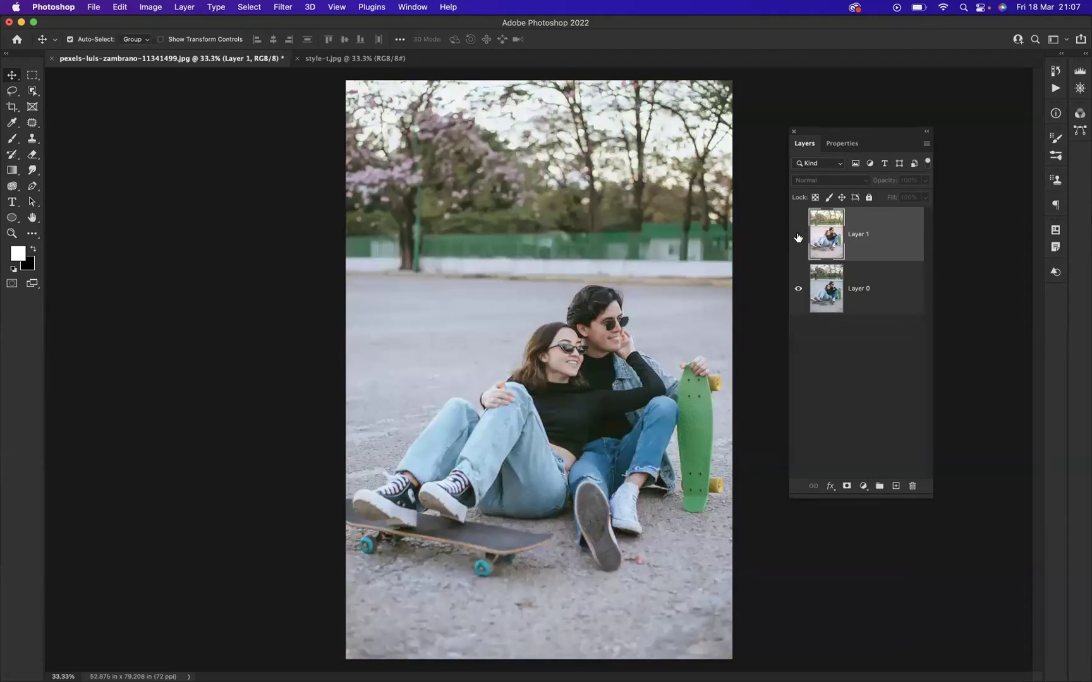